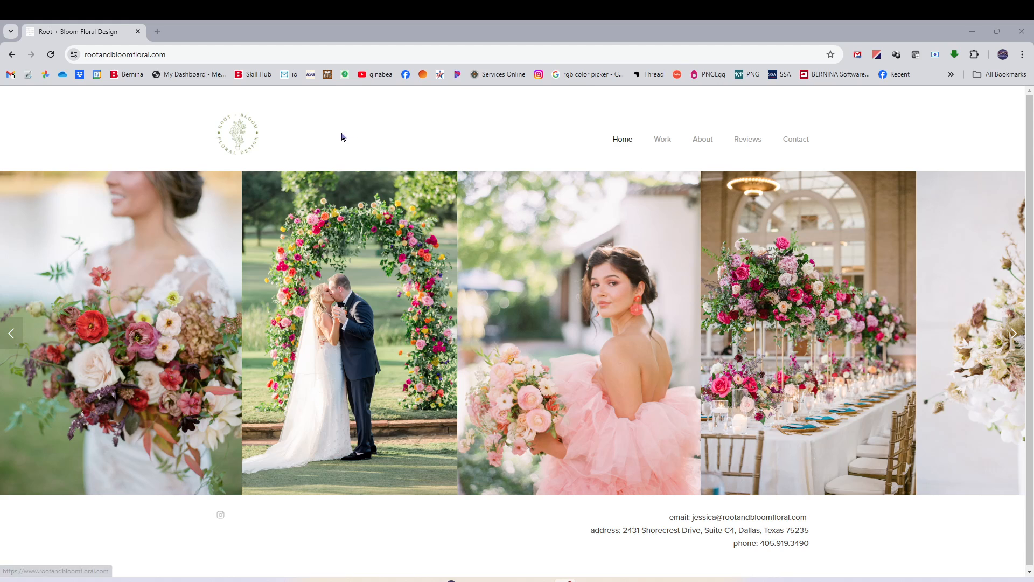
Copy the circular Root + Bloom Floral Design logo image from the website header.
left_click(237, 139)
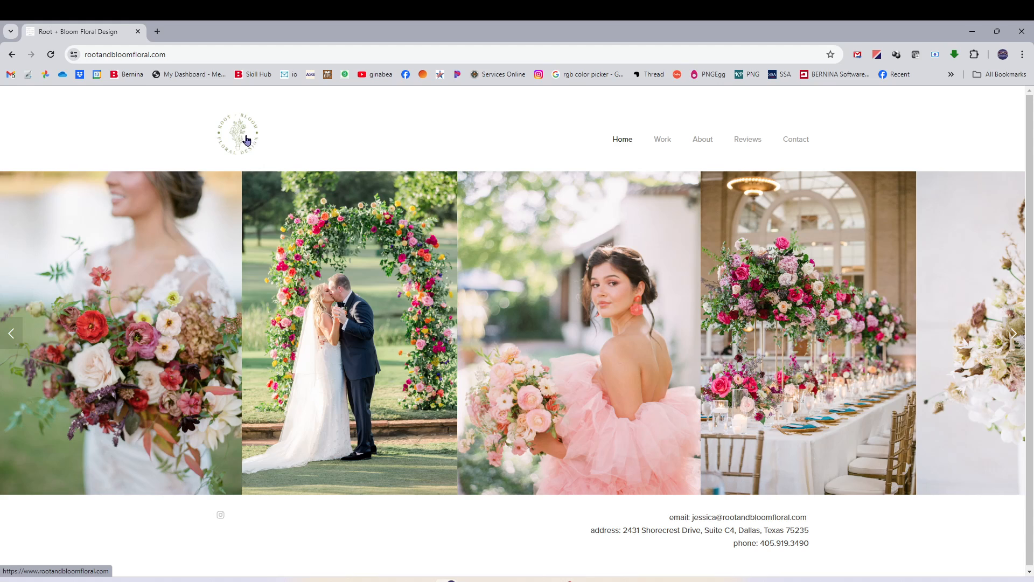
right_click(234, 137)
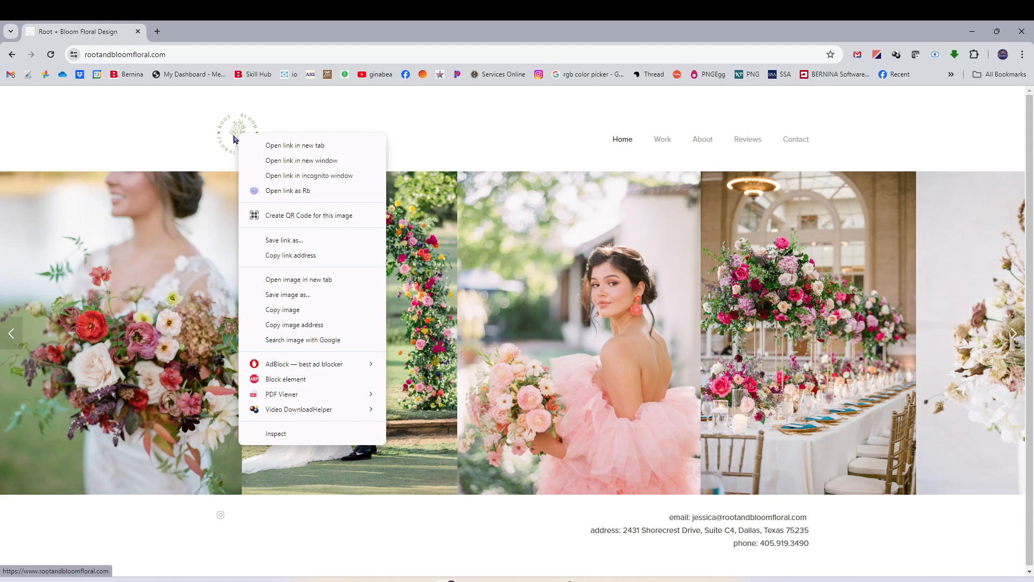
left_click(297, 310)
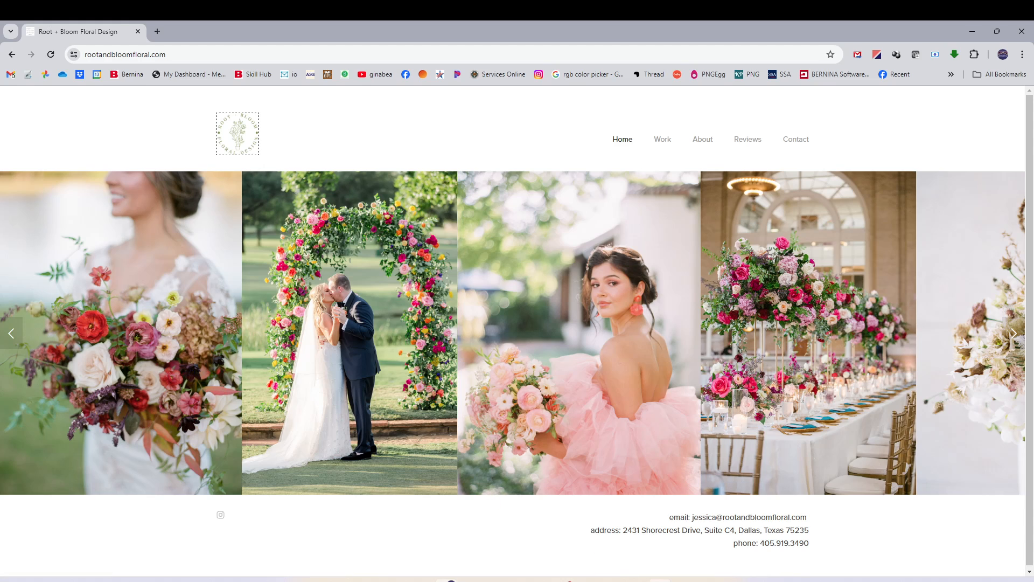
Switch to BERNINA Embroidery Software, paste the logo into the empty Design2, and move the image to the center of the design area.
mouse_move(661, 579)
left_click(666, 531)
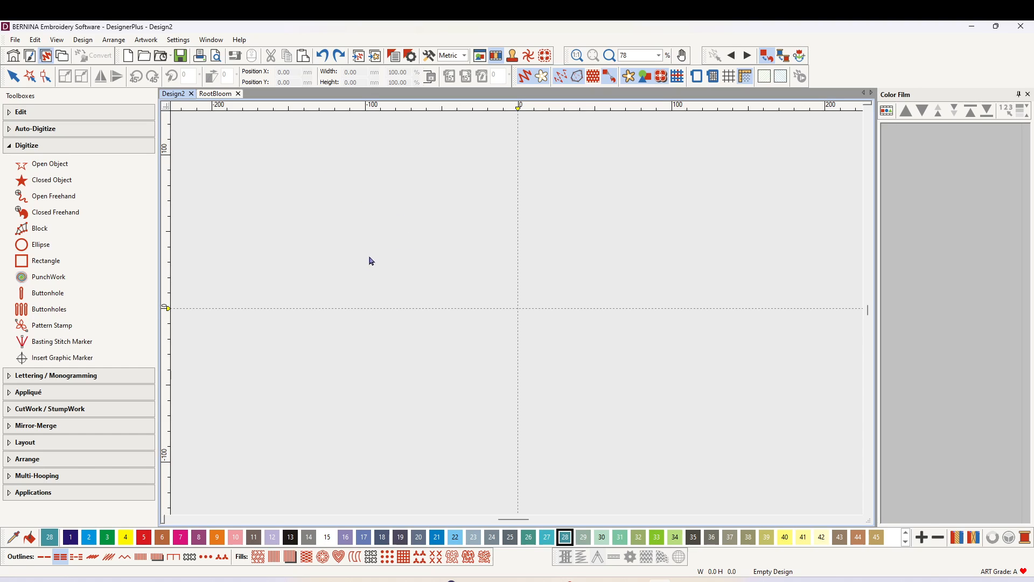
key("ctrl+v")
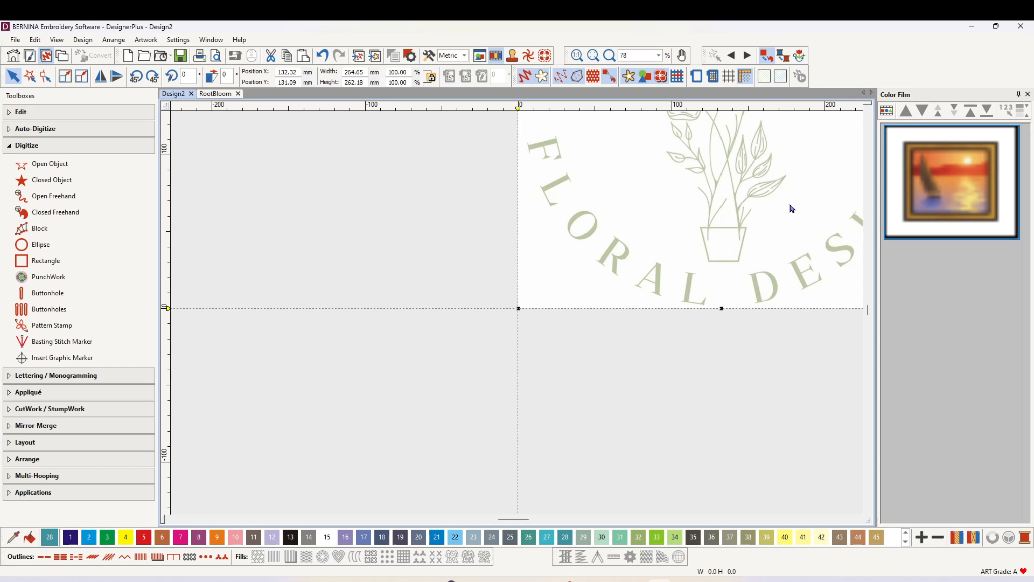
left_click_drag(767, 201, 559, 404)
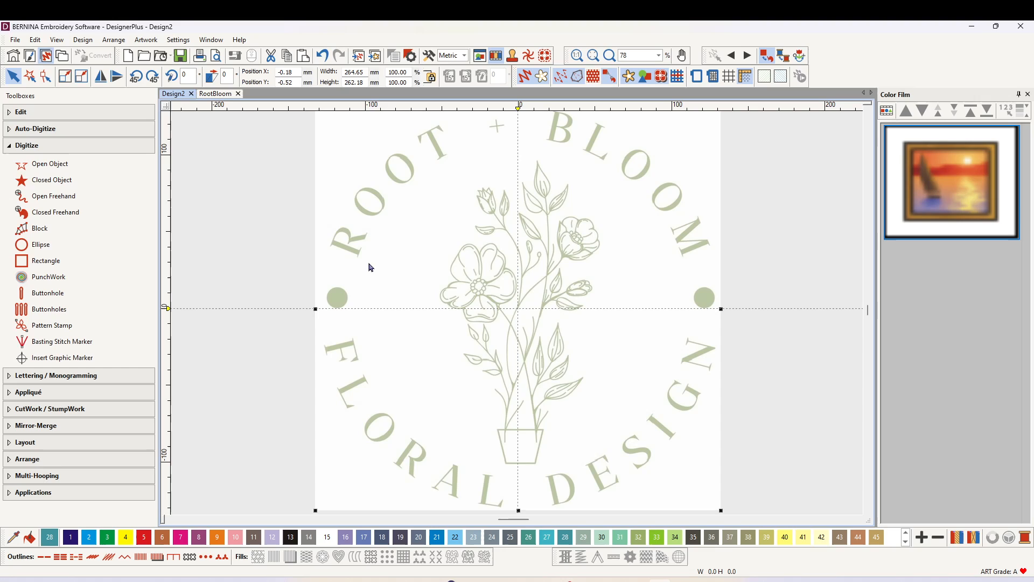
Trace the logo bitmap in the artwork canvas with a Centerline Technical Illustration trace and convert the result to embroidery.
left_click(30, 56)
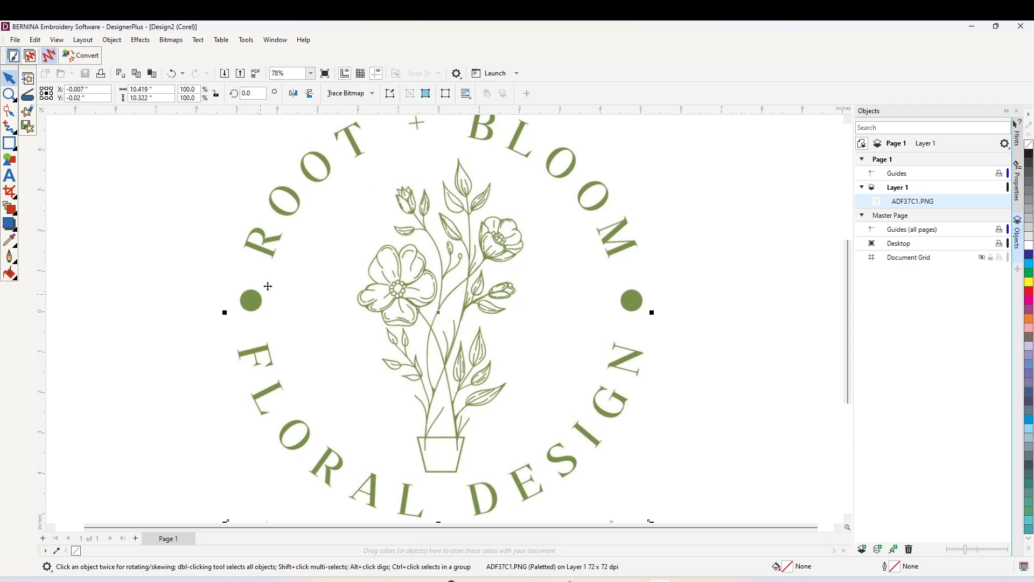
left_click(373, 94)
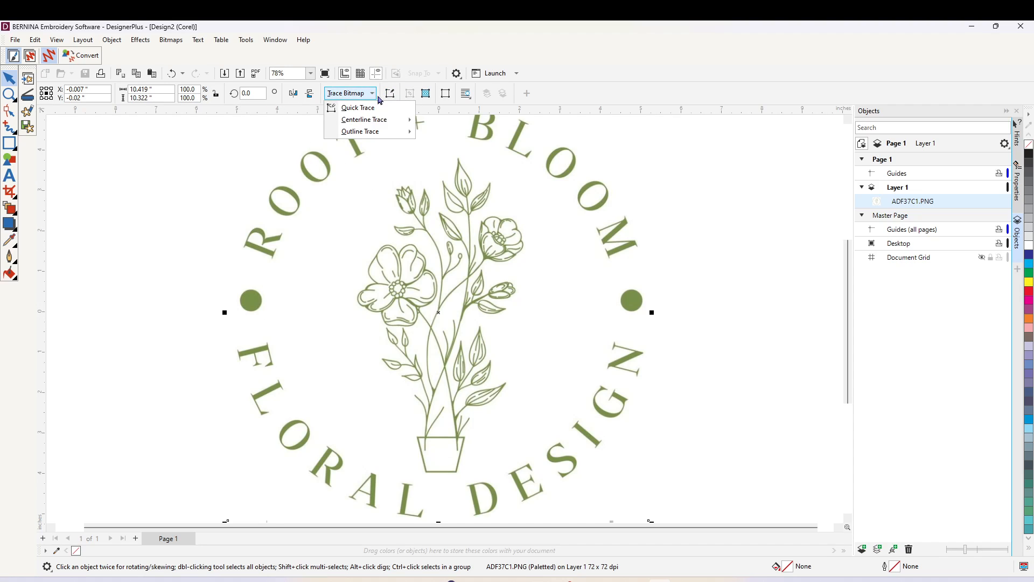
mouse_move(376, 123)
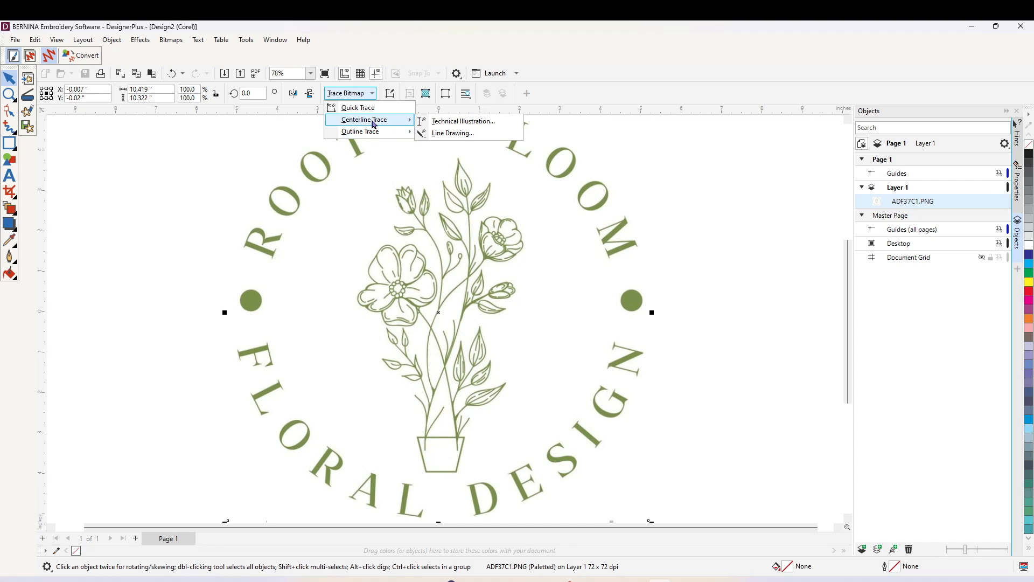
left_click(477, 127)
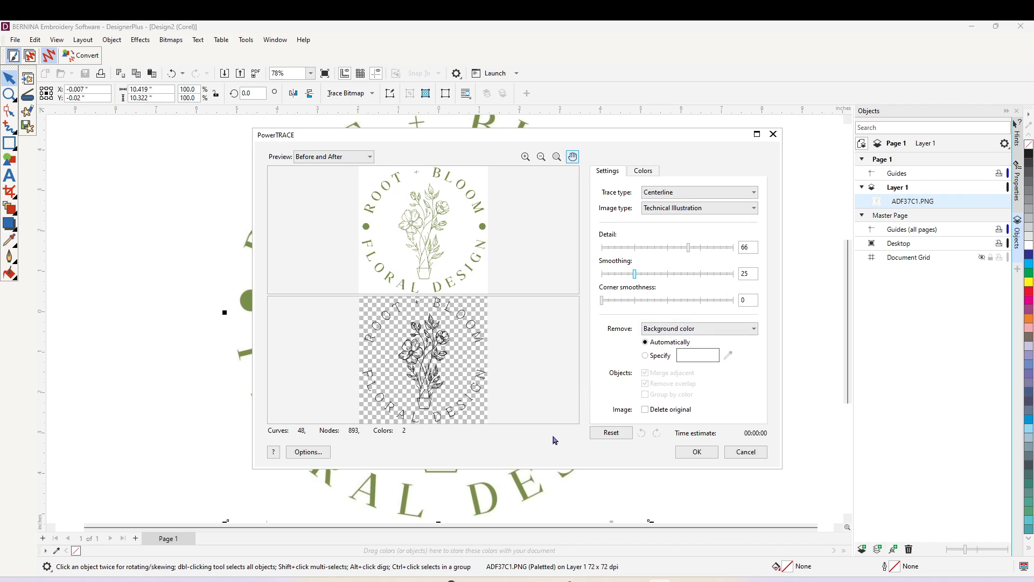
left_click(697, 452)
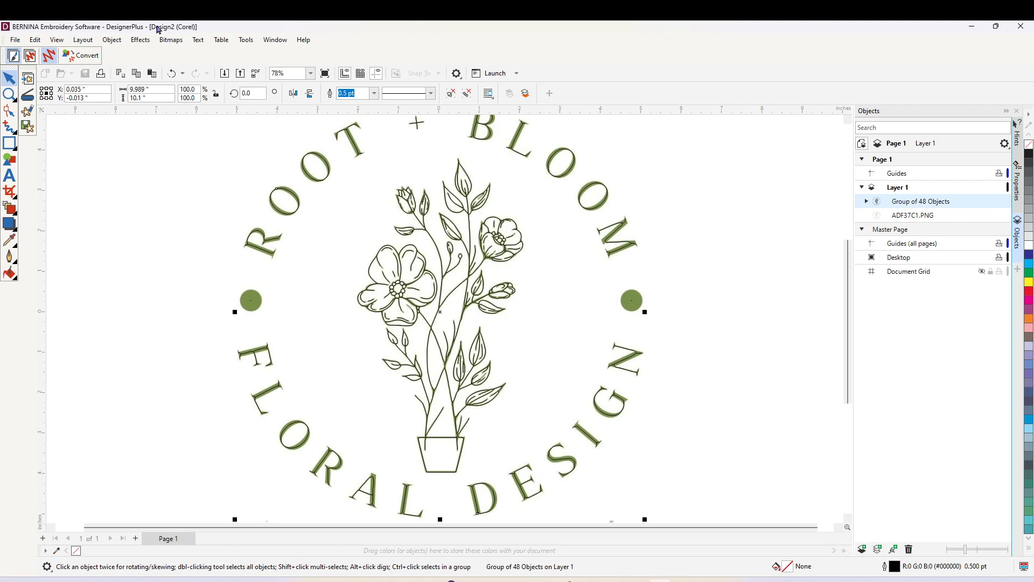
left_click(80, 55)
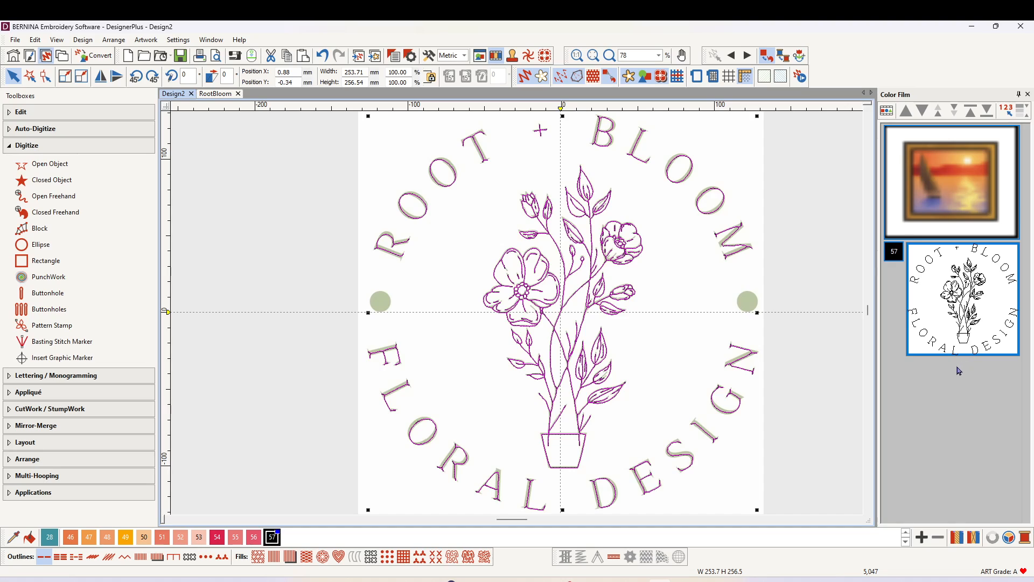
Lasso-select the traced flower bouquet and pot inside the lettering ring and recolor them with thread color 28.
left_click(29, 76)
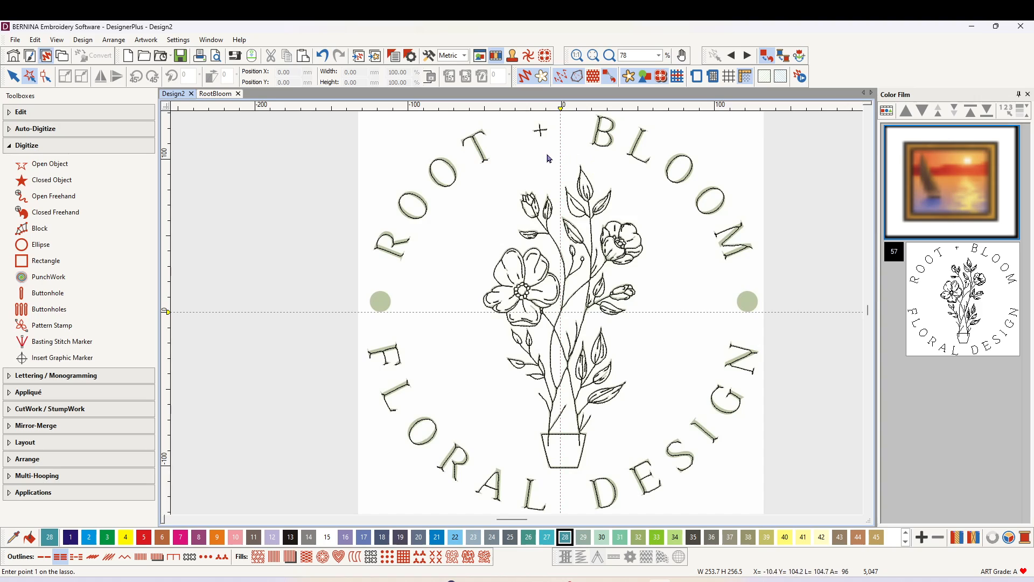
left_click(571, 151)
left_click(486, 201)
left_click(455, 336)
left_click(508, 423)
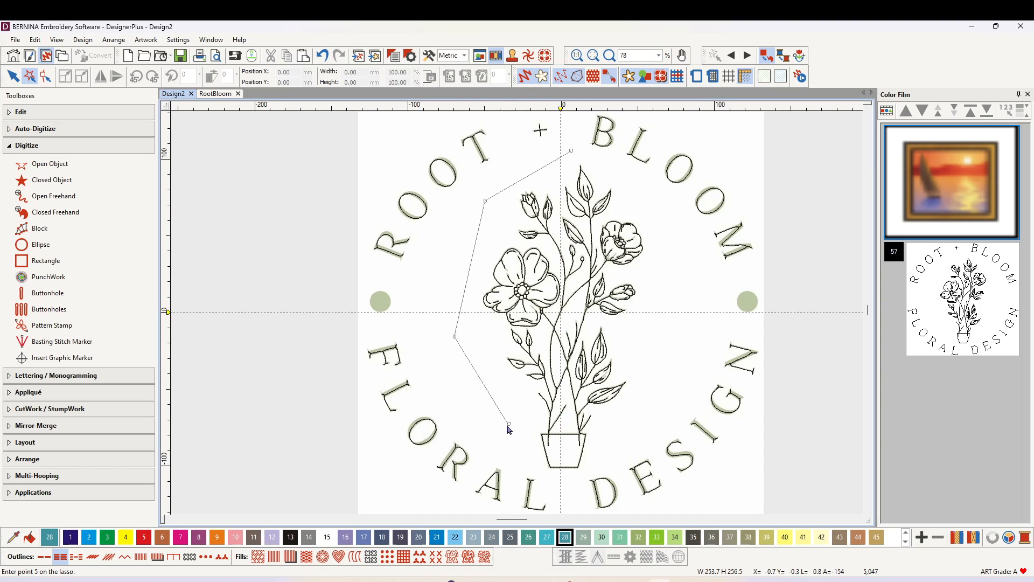
left_click(561, 482)
left_click(629, 450)
left_click(673, 292)
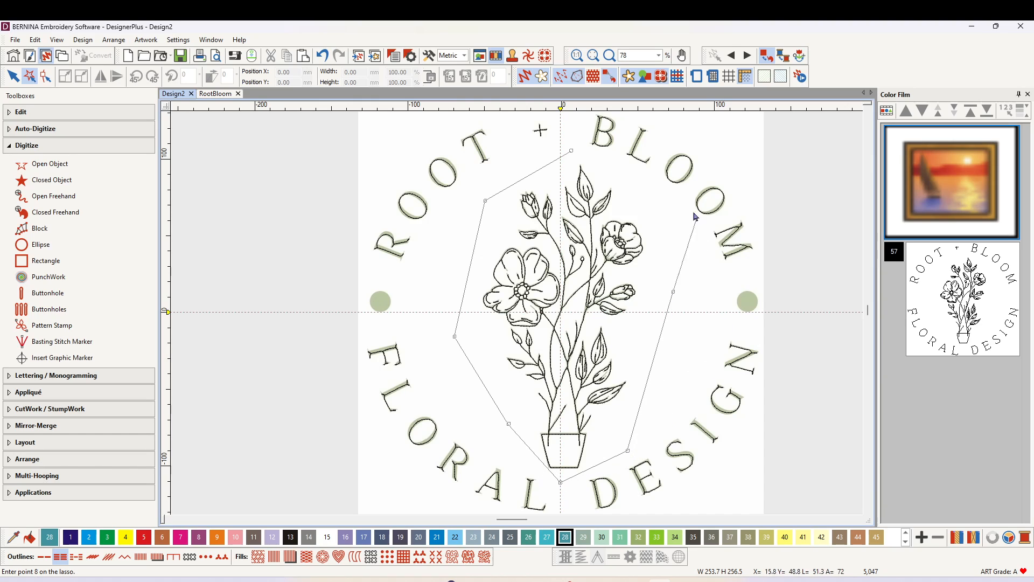
left_click(639, 179)
left_click(554, 145)
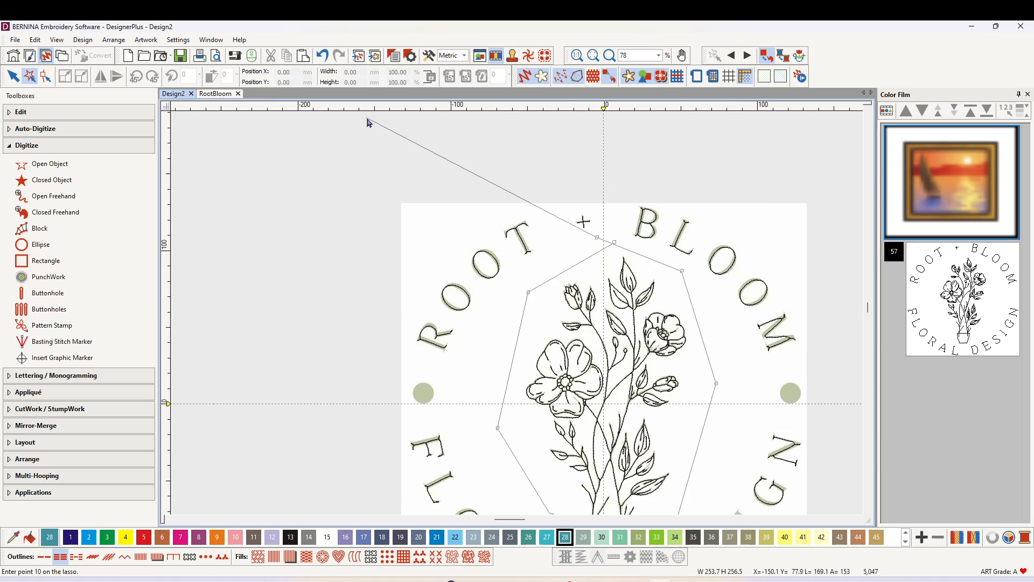
key("Return")
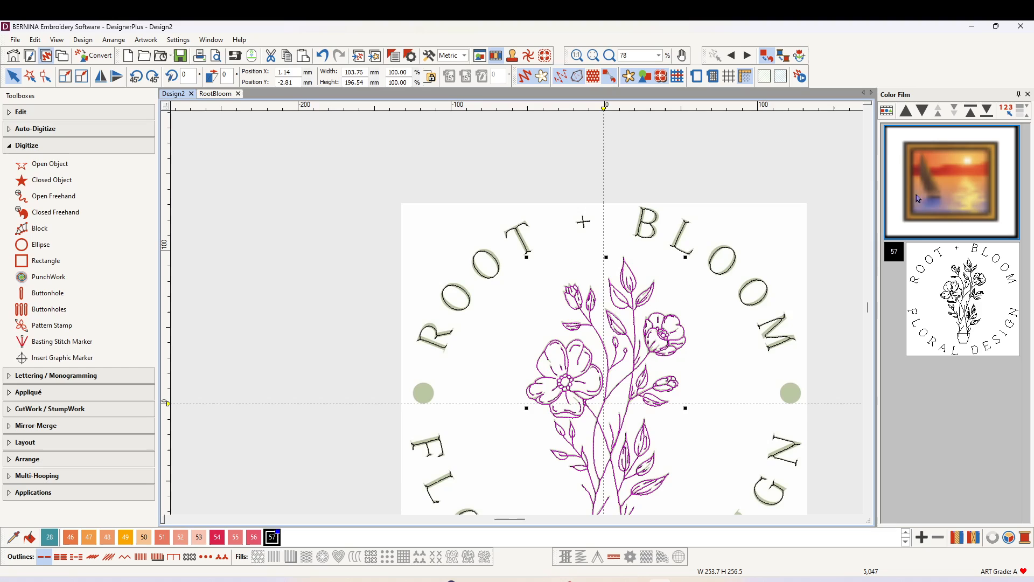
left_click(887, 111)
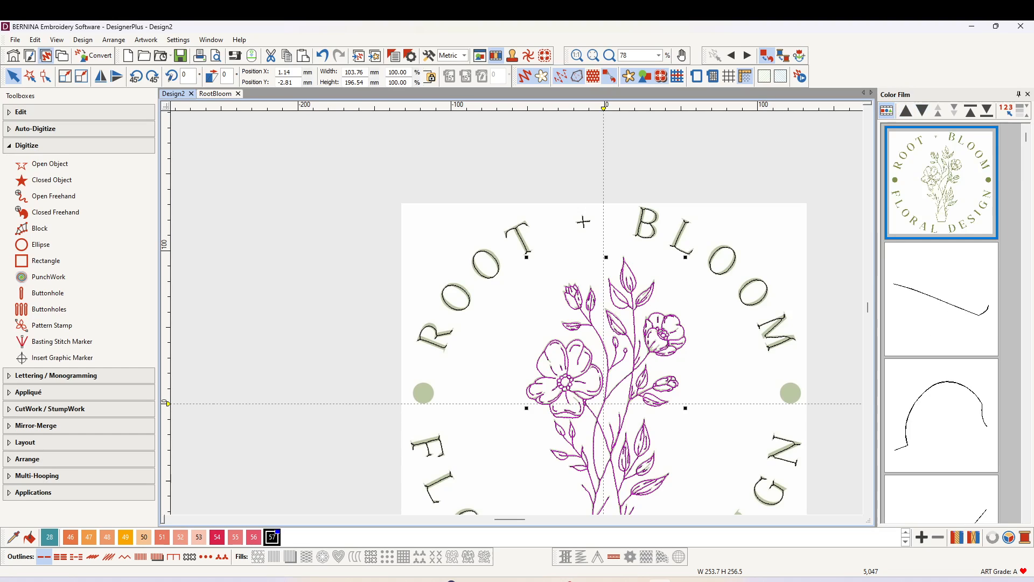
left_click(887, 110)
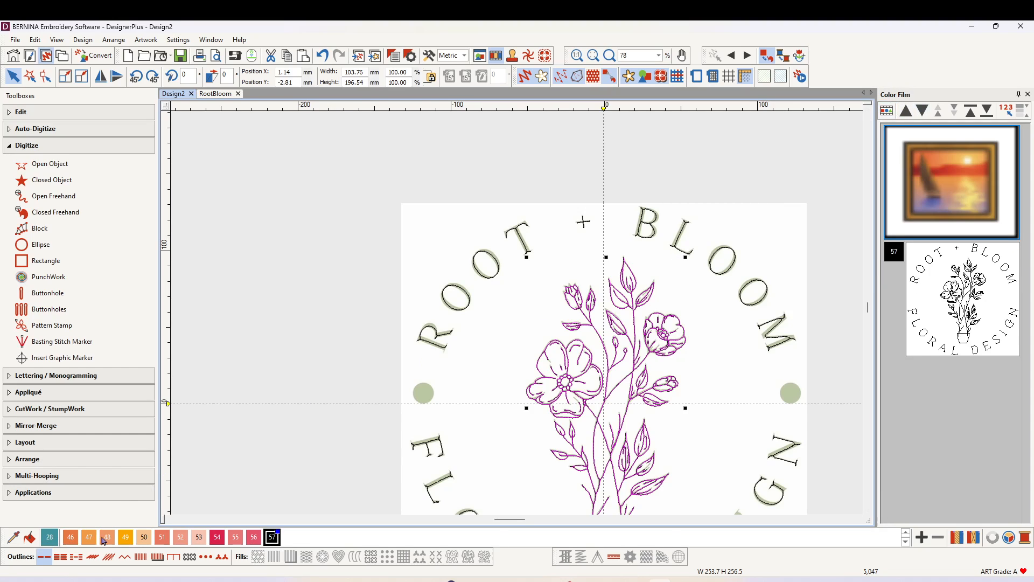
scroll(104, 540, "up", 1)
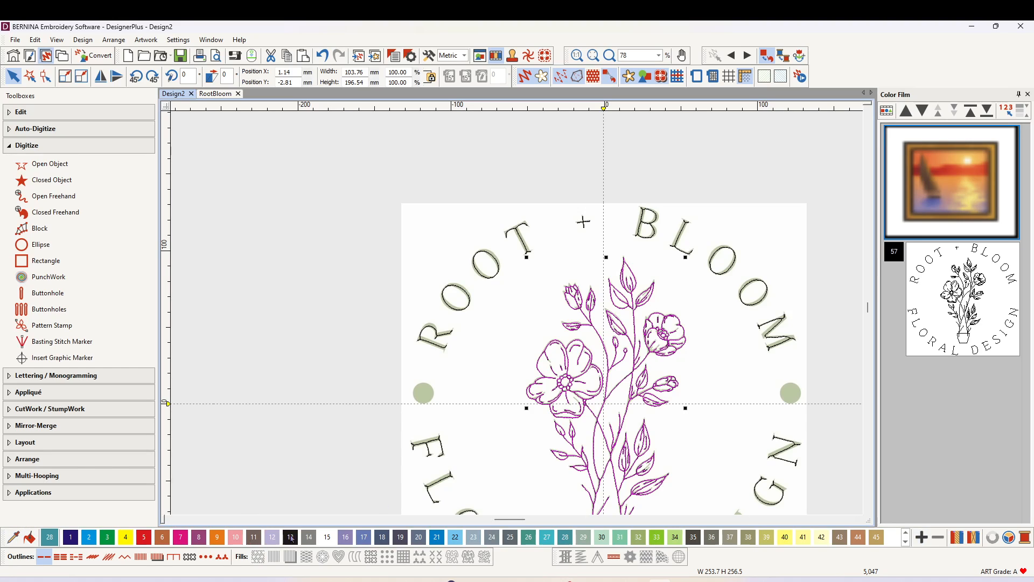
left_click(564, 537)
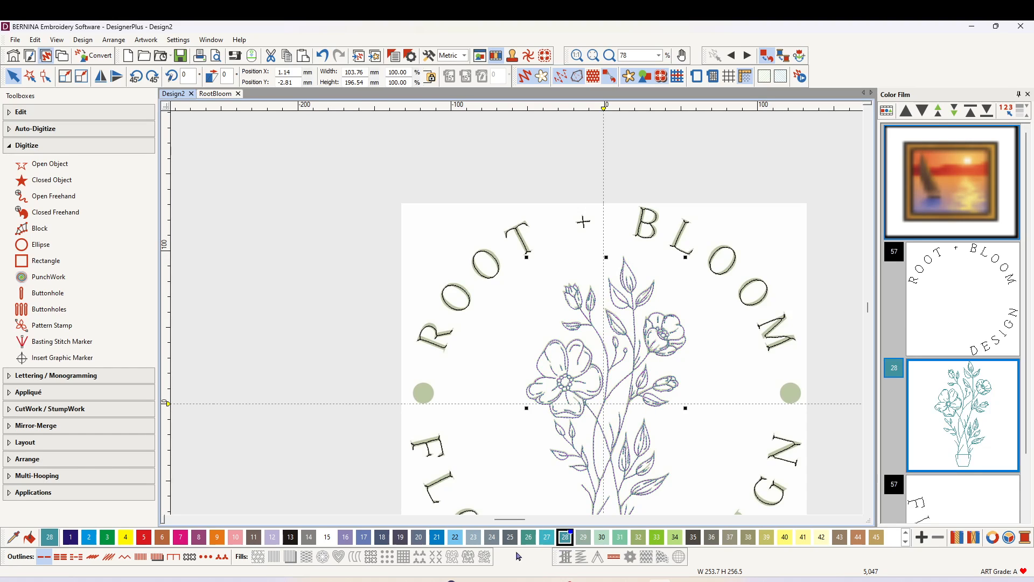
Delete both color 57 lettering blocks, keeping only the flower bouquet stitching and the background image.
left_click(976, 283)
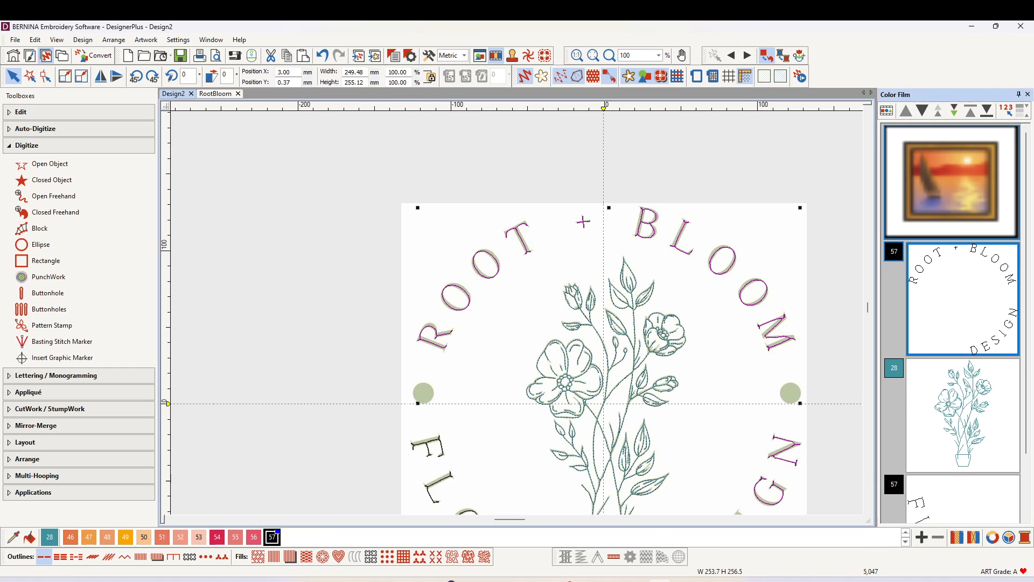
key("Delete")
left_click(972, 413)
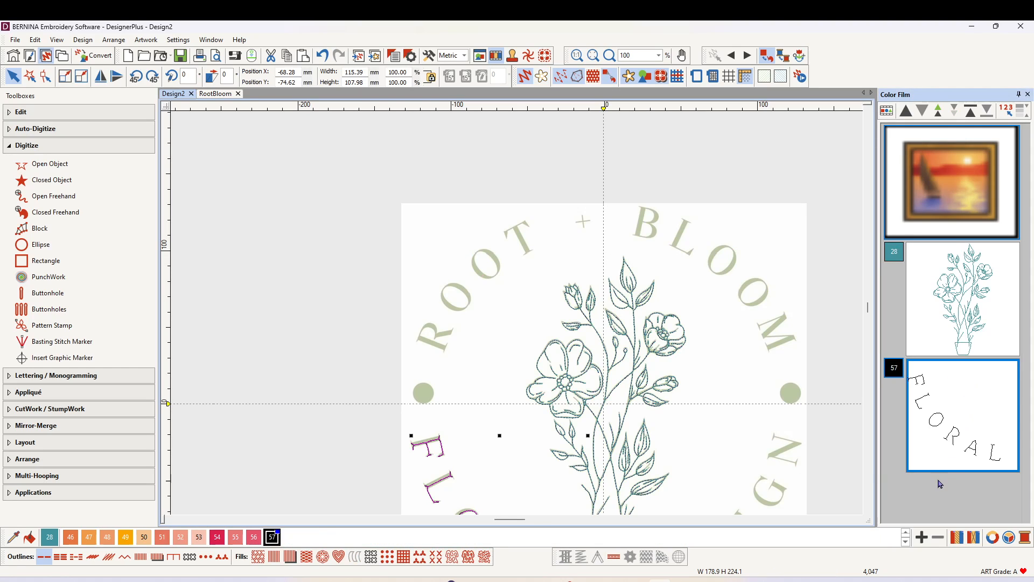
key("Delete")
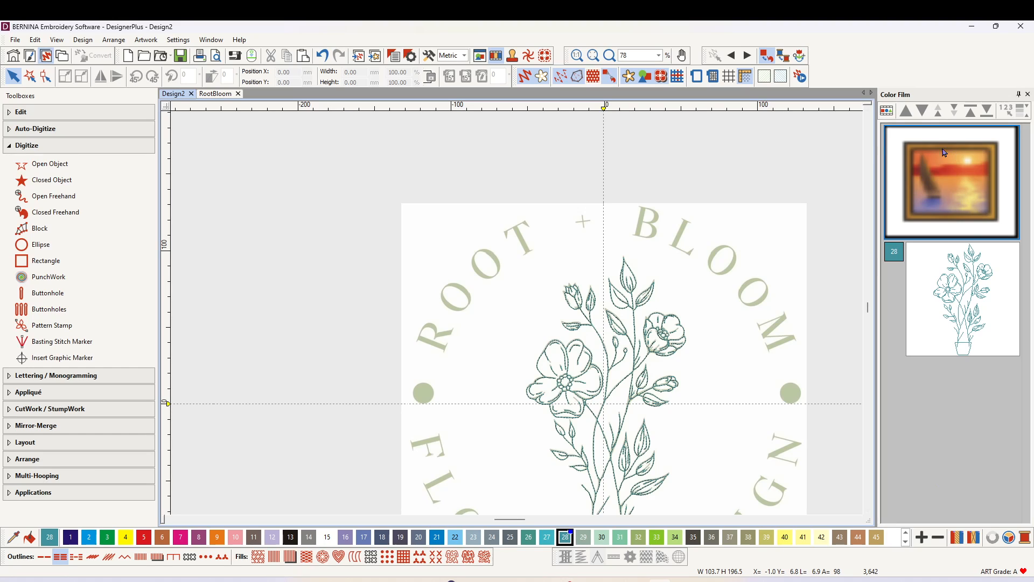
Review the bouquet's individual objects in the Color Film, select the whole color 28 block, and apply the Triple outline stitch.
left_click(886, 111)
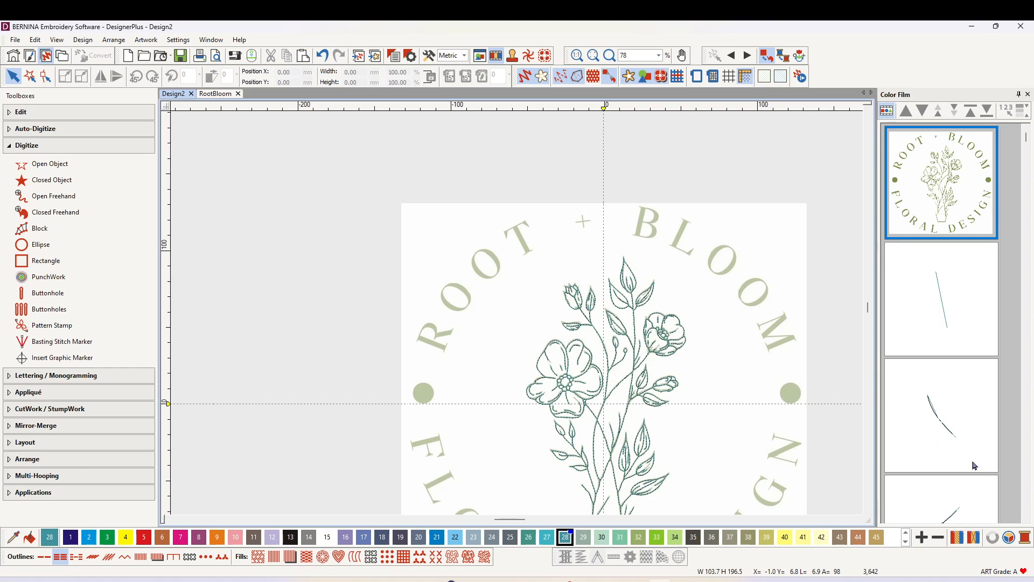
left_click(887, 111)
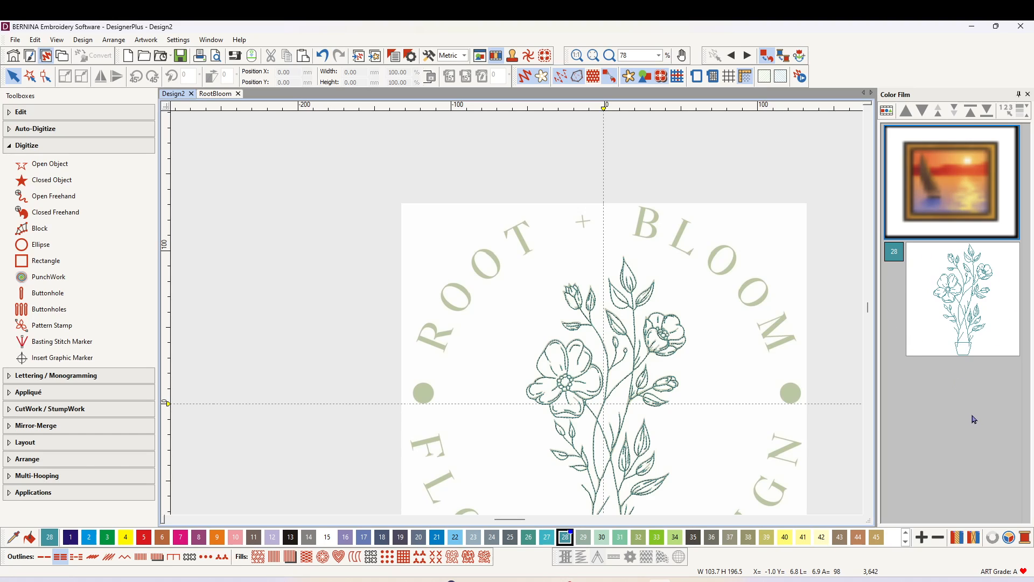
left_click(977, 297)
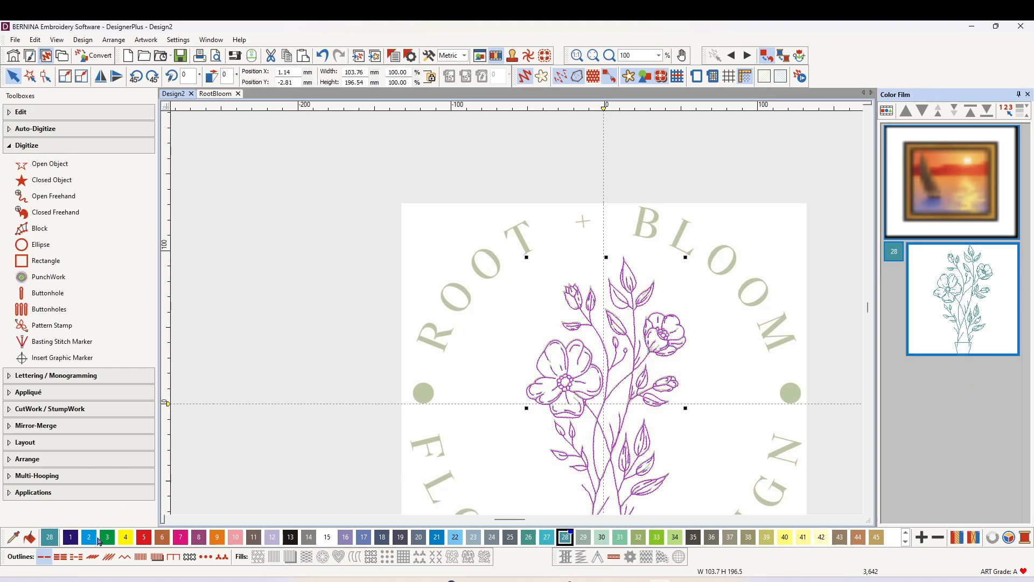
key("ctrl+n")
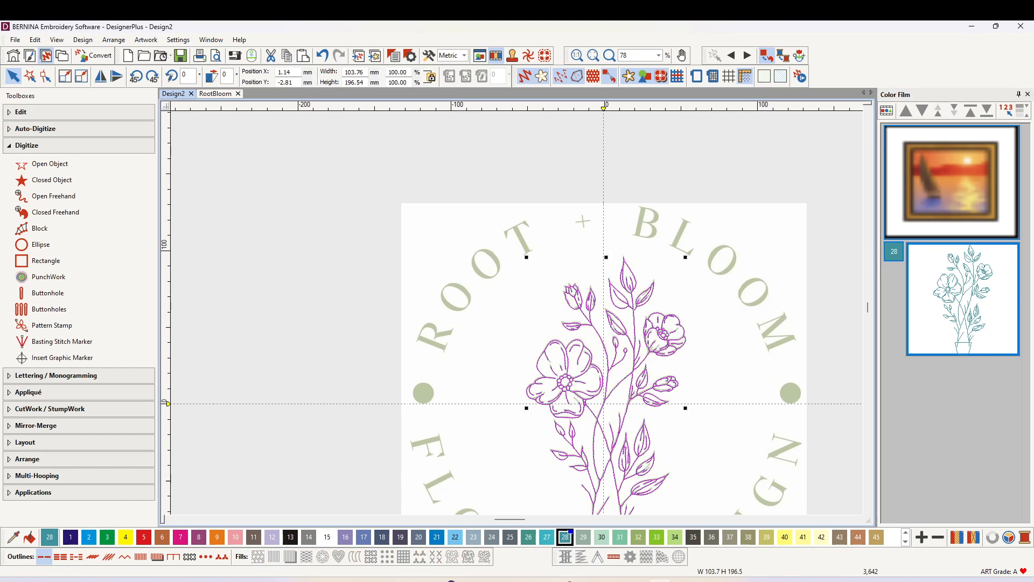
left_click(59, 558)
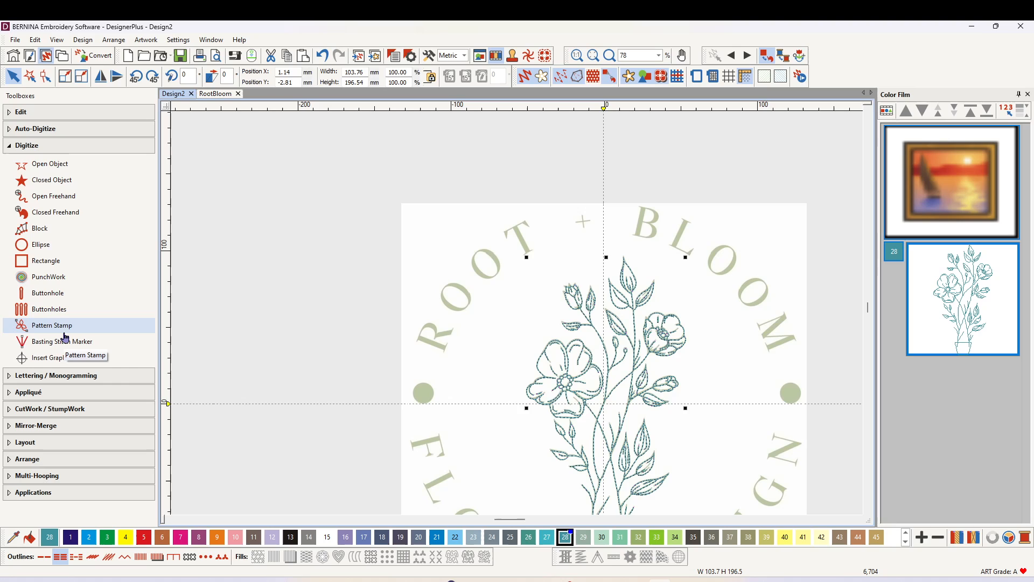
Hide the stitches and apply Branching to the selected bouquet objects, accepting the default entry and exit points.
key("s")
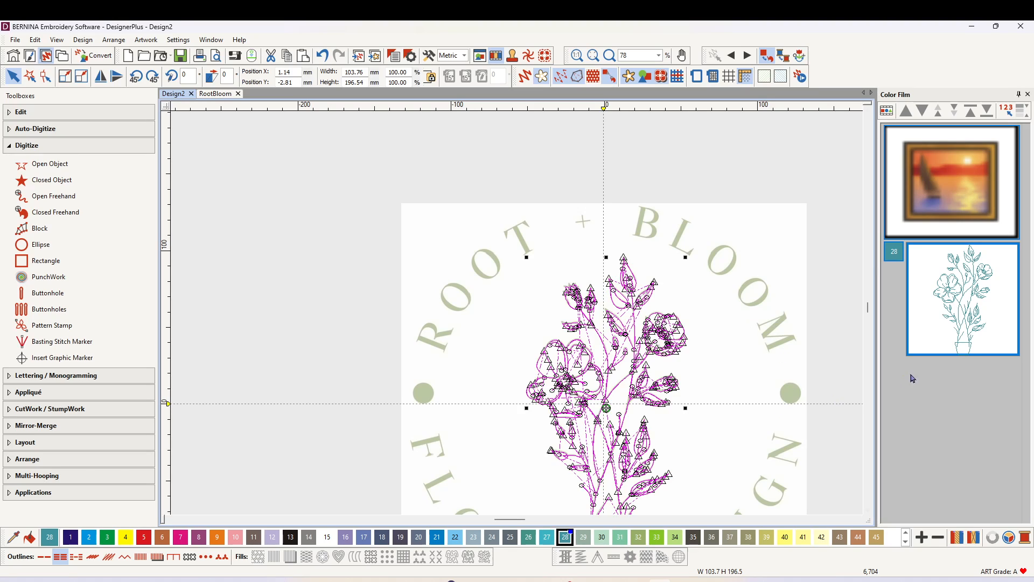
left_click(27, 145)
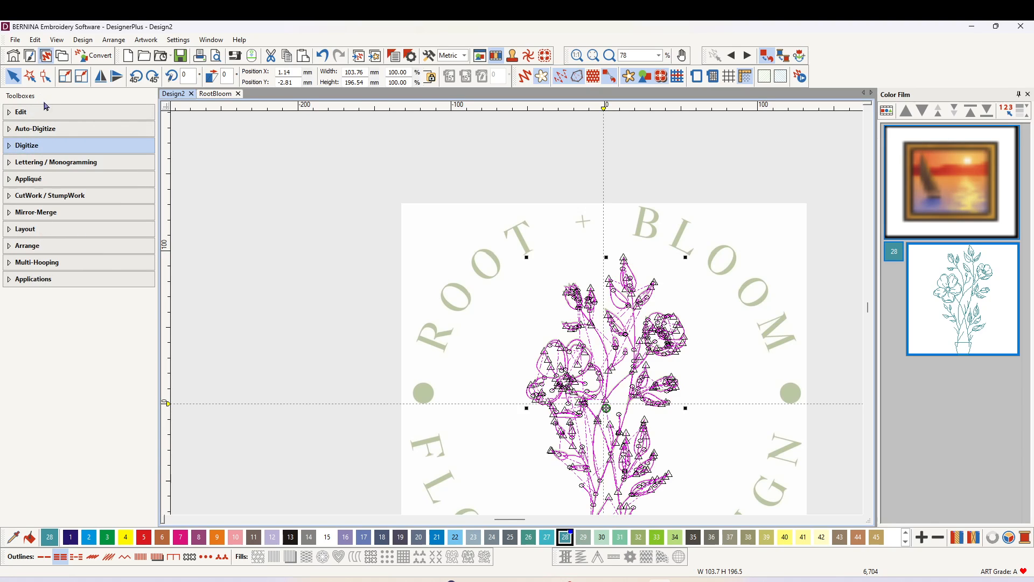
left_click(15, 114)
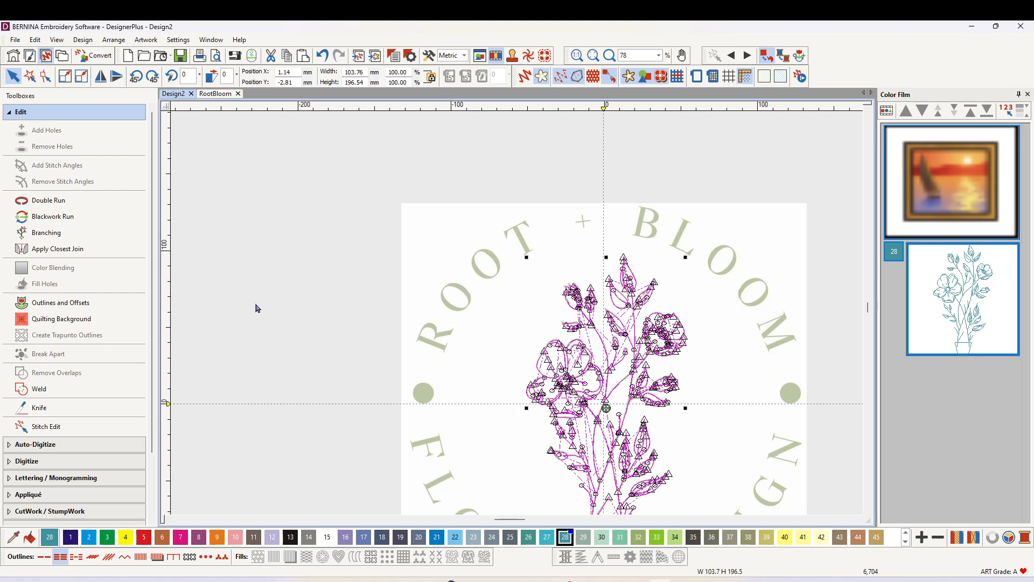
left_click(46, 235)
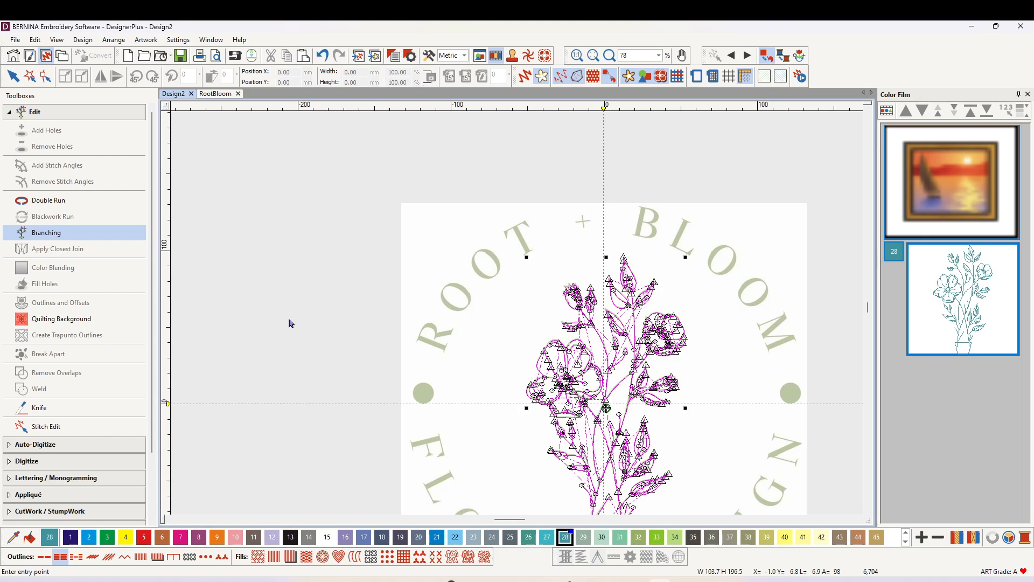
key("Return")
key("Return")
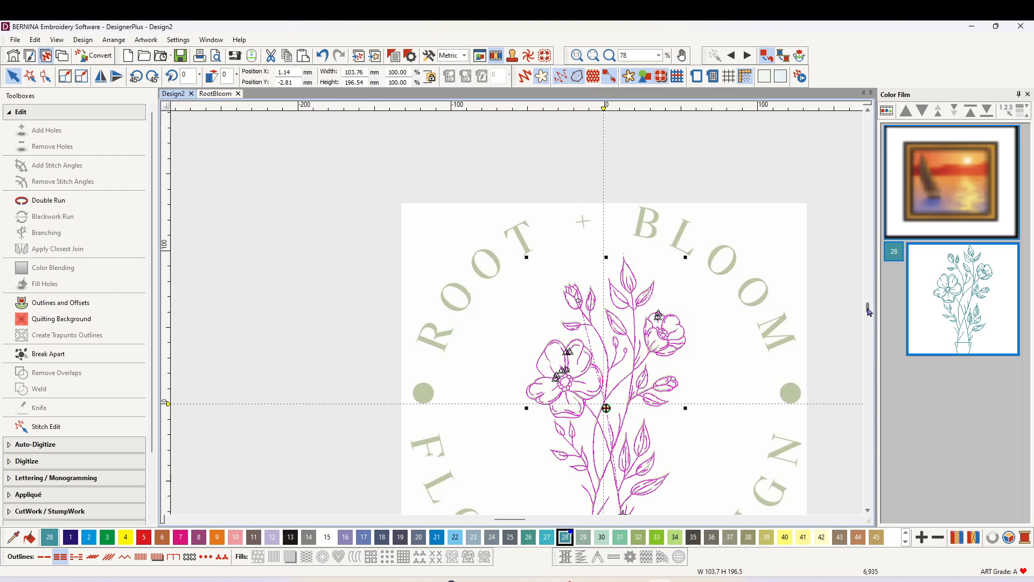
scroll(869, 311, "down", 3)
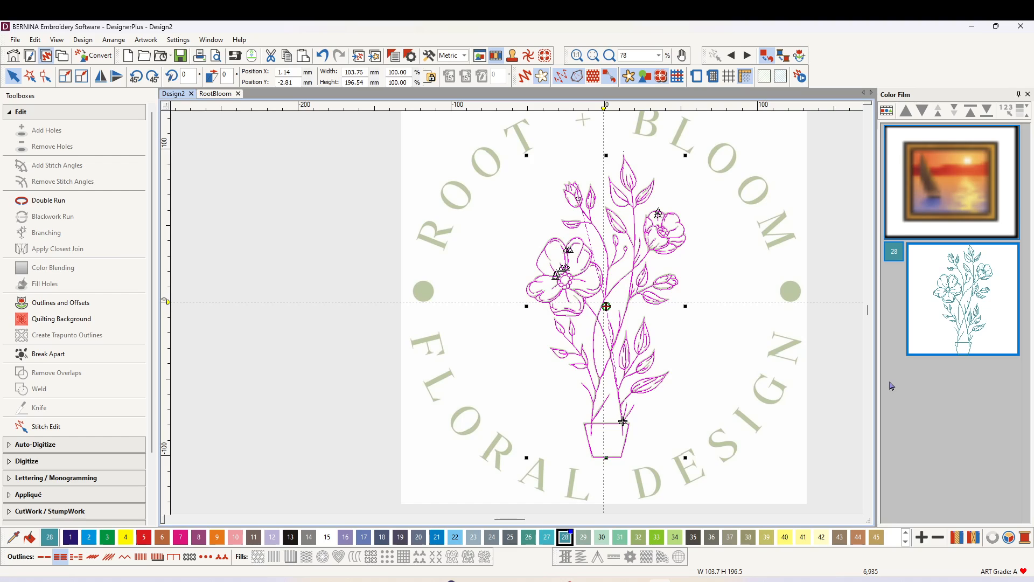
Start new lettering in the Times Small font with centered justification, a full-circle baseline for upper and lower text, and 10 mm height.
left_click(11, 114)
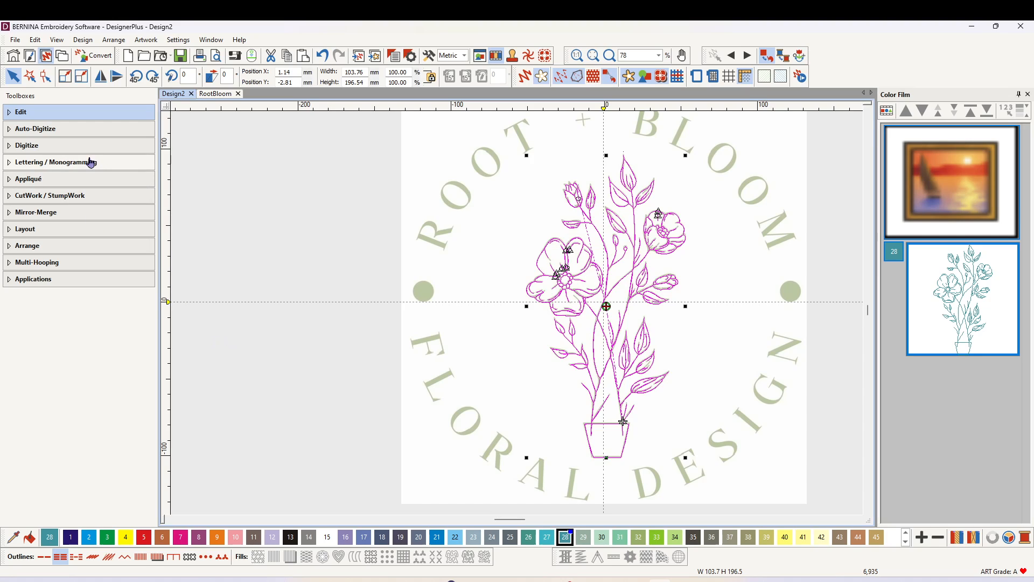
left_click(14, 163)
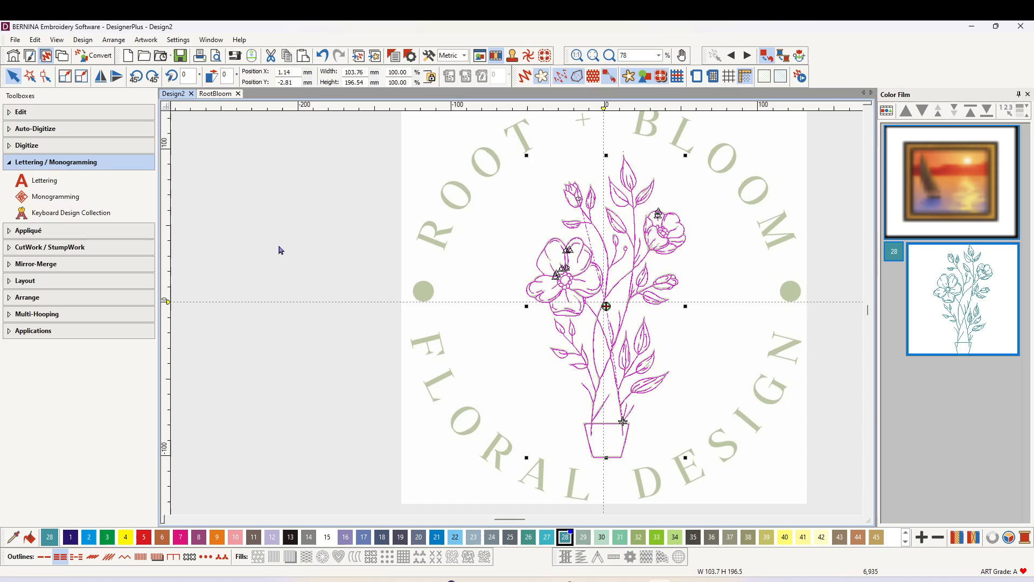
left_click(46, 184)
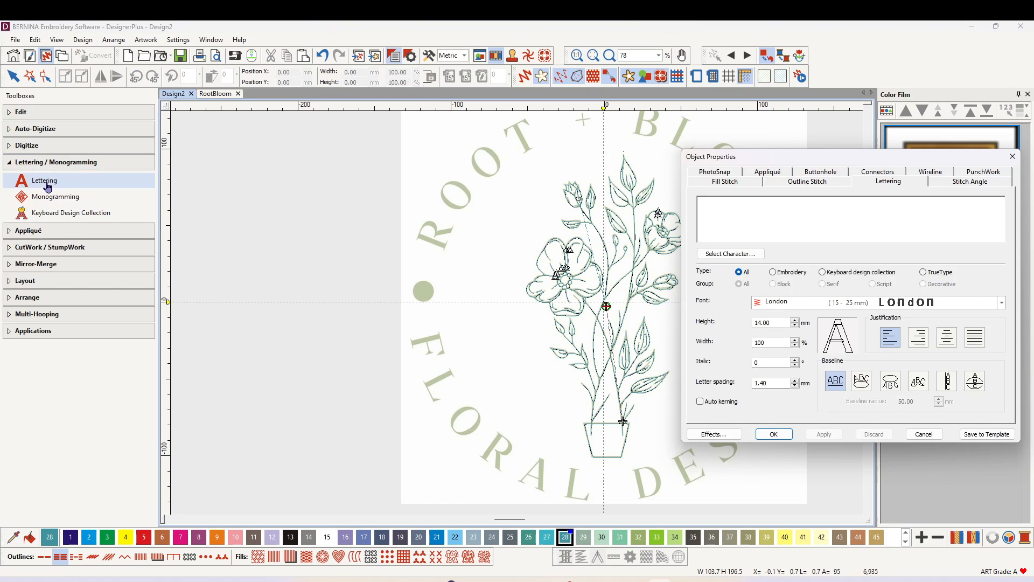
left_click(969, 382)
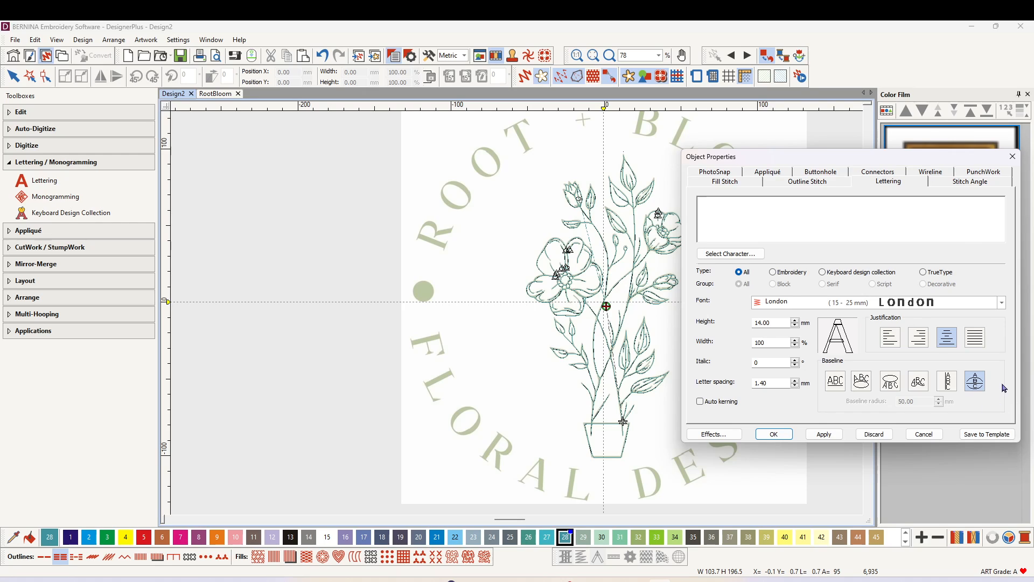
left_click(809, 301)
type("Times Small")
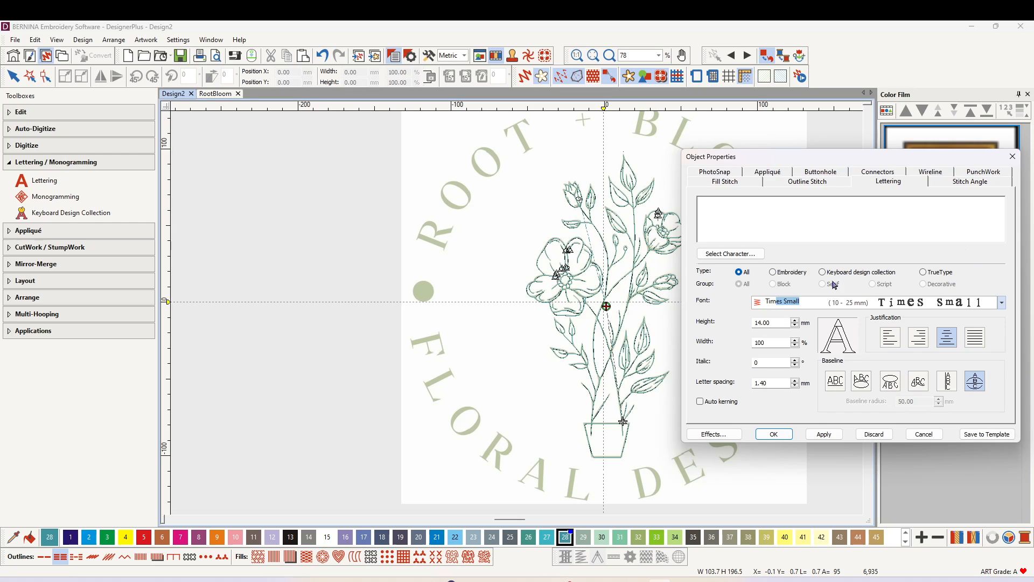
key("Tab")
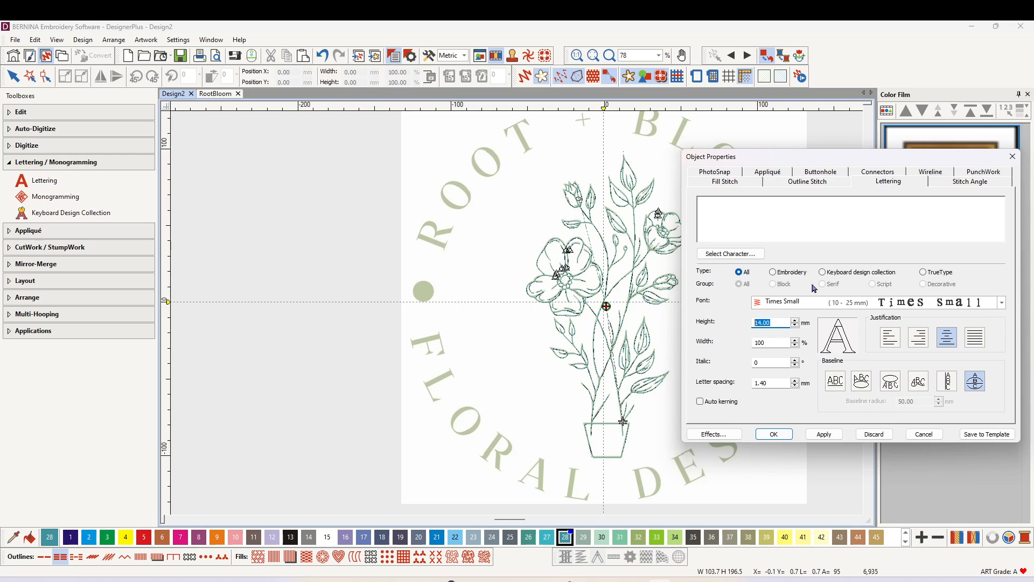
type("10")
Enter "ROOT+ BLOOM" and "FLORAL DESIGN" as lettering lines separated by a blank line, and accept the properties.
left_click(723, 203)
type("ROOT")
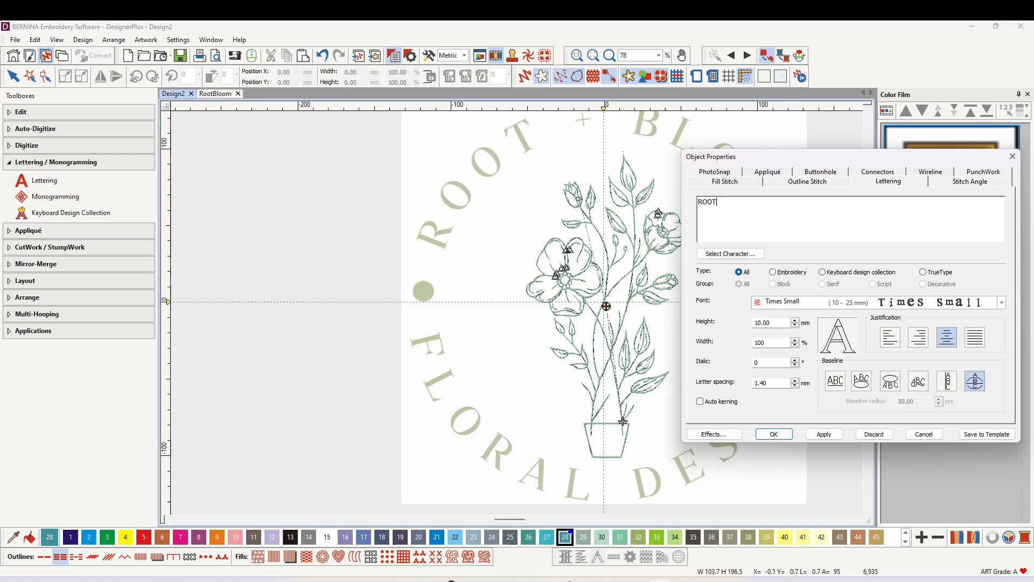
type("+")
key("Return")
key("Return")
left_click(825, 434)
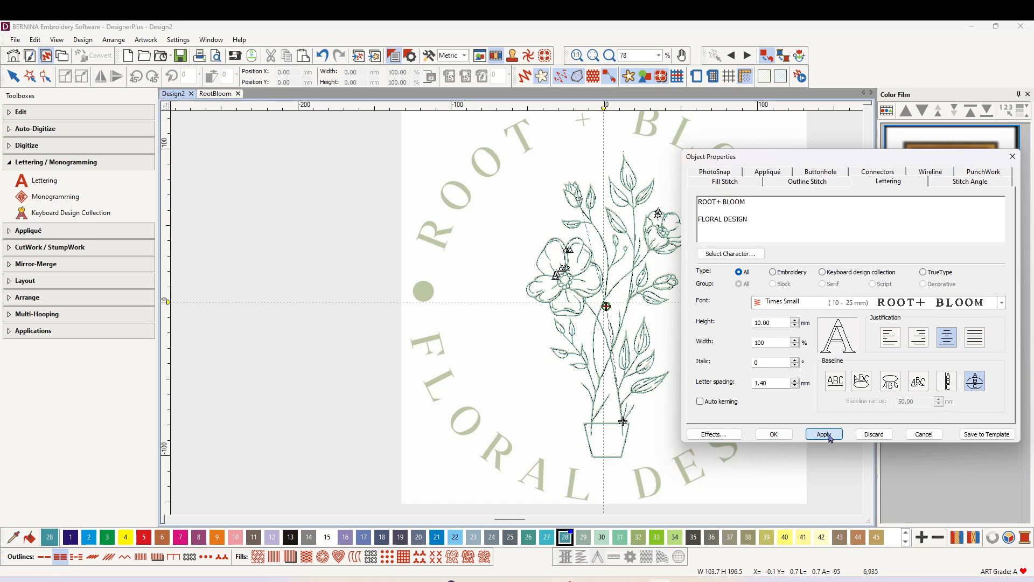
left_click(774, 435)
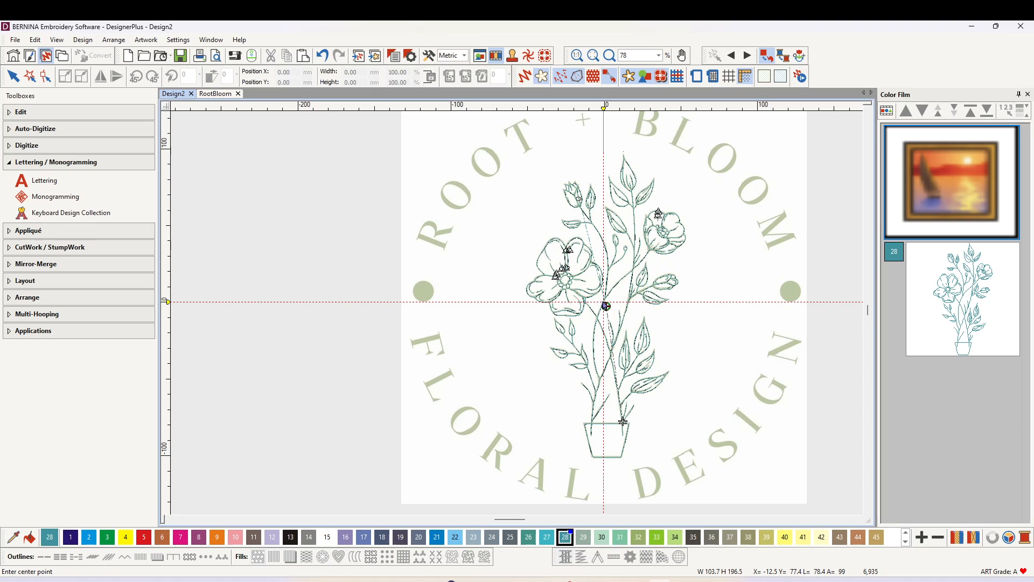
Try placing the lettering around a circle of about 109 mm radius centered on the design, and undo it.
left_click(606, 305)
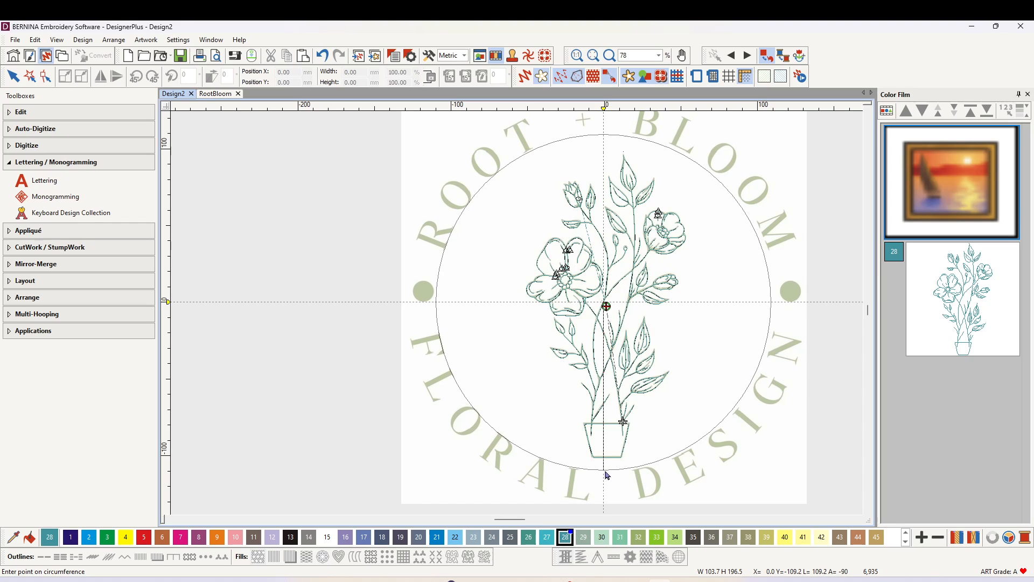
left_click(607, 474)
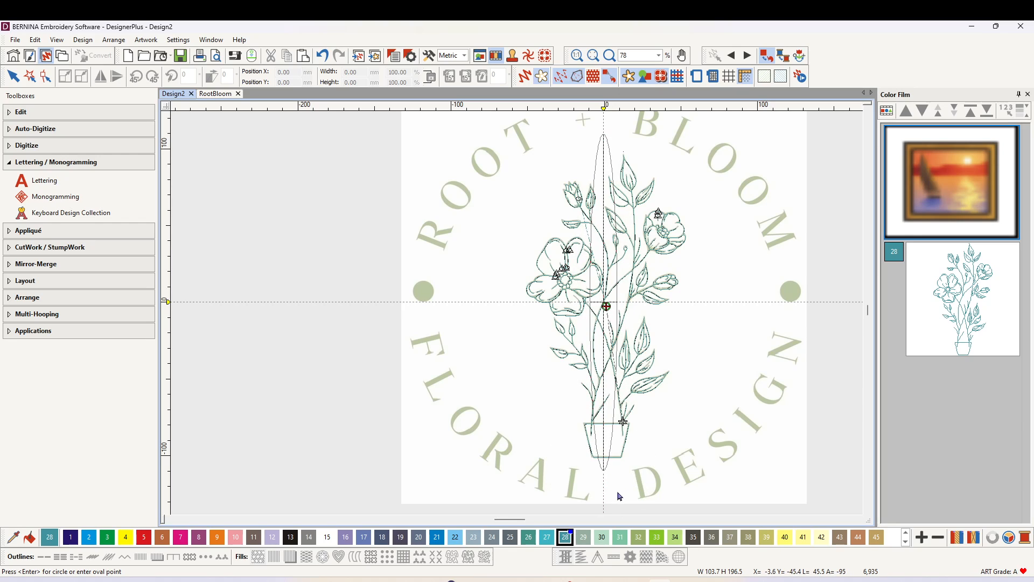
left_click(519, 479)
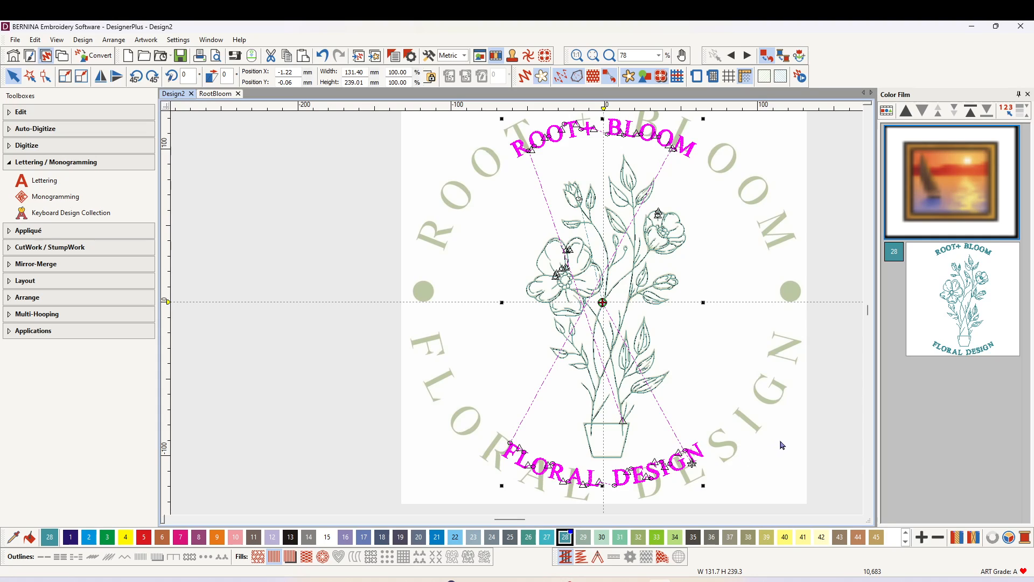
left_click(321, 56)
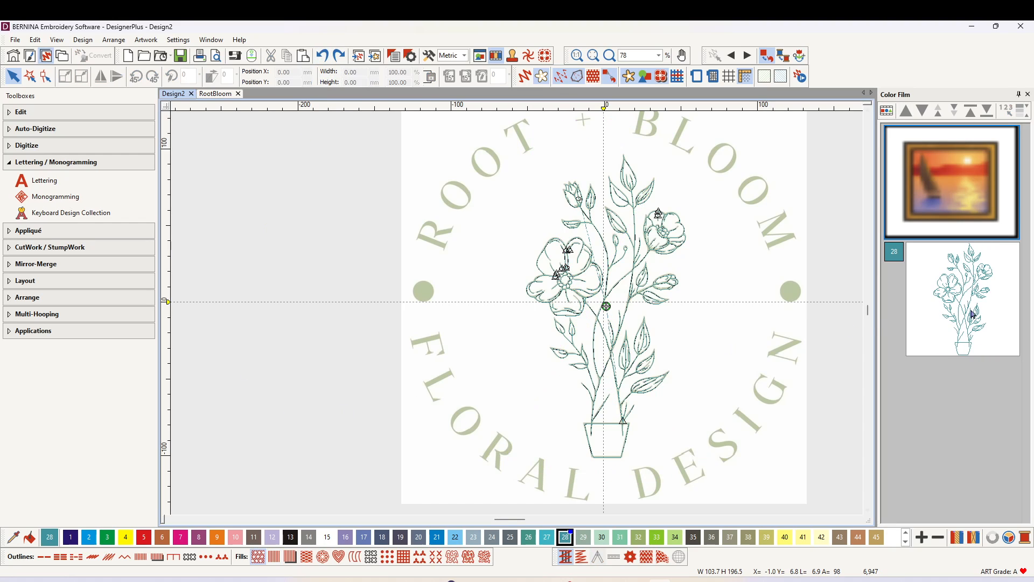
Select the background image together with the bouquet and center them at position X 0, Y 0.
left_click(956, 168)
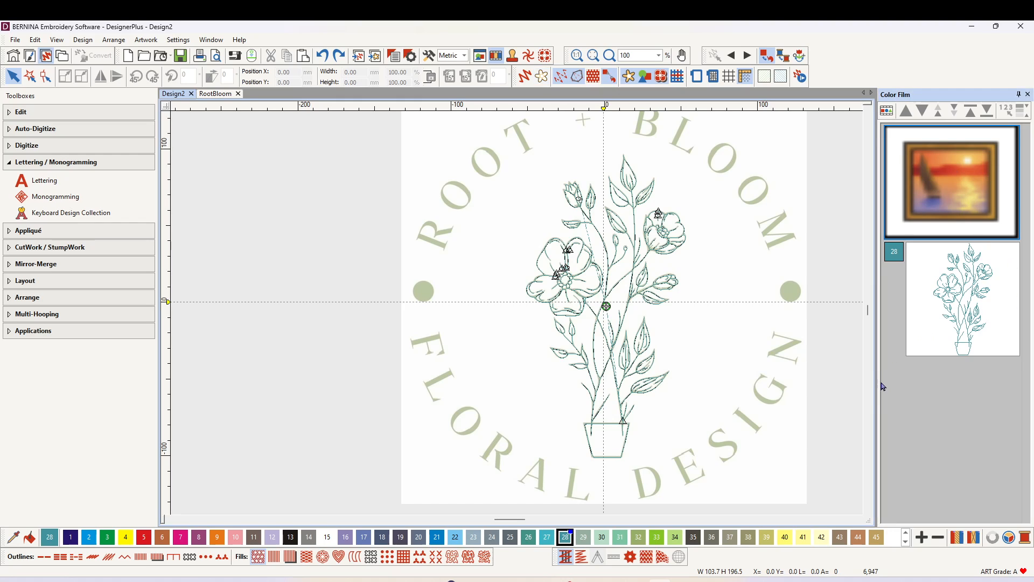
key("ctrl+a")
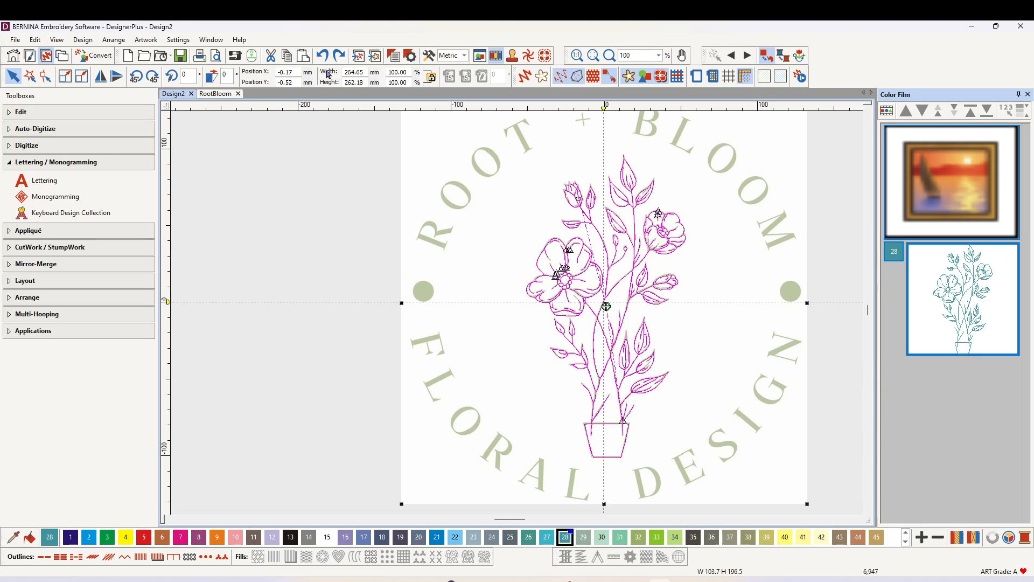
double_click(292, 71)
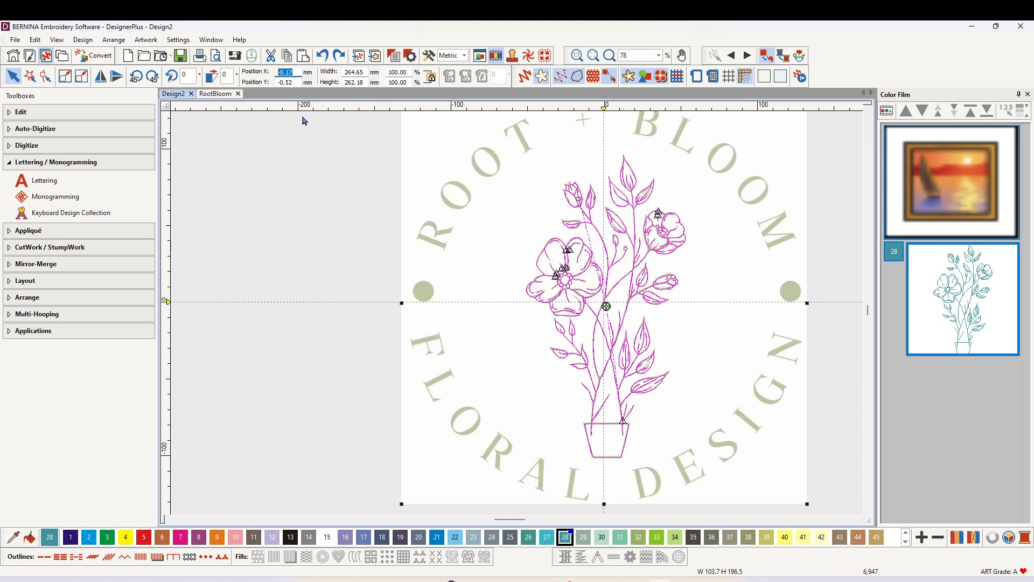
type("0")
key("Tab")
type("0")
key("Return")
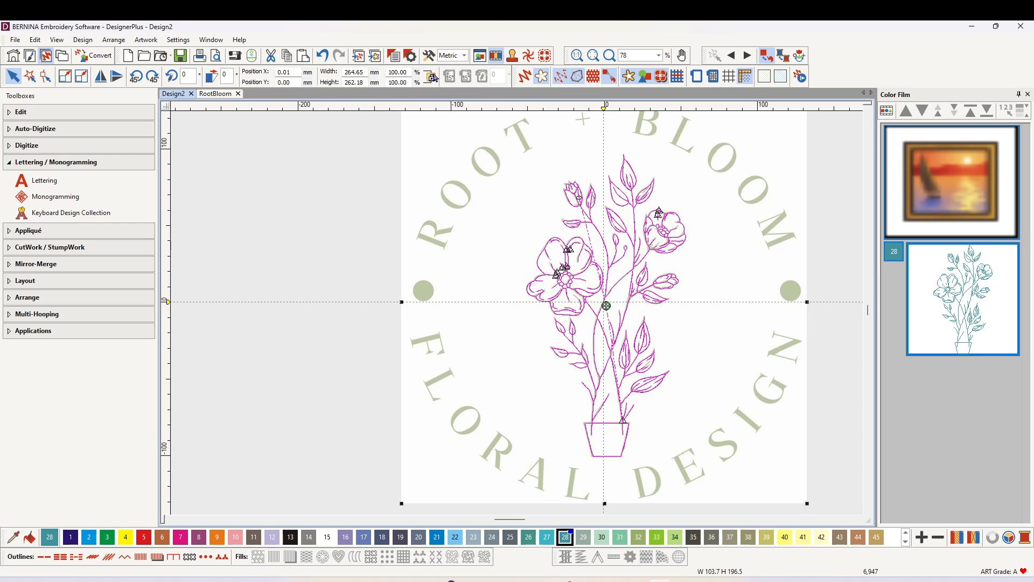
Scale the selected image and bouquet proportionally to a width of 100 mm.
double_click(364, 71)
type("100")
key("Return")
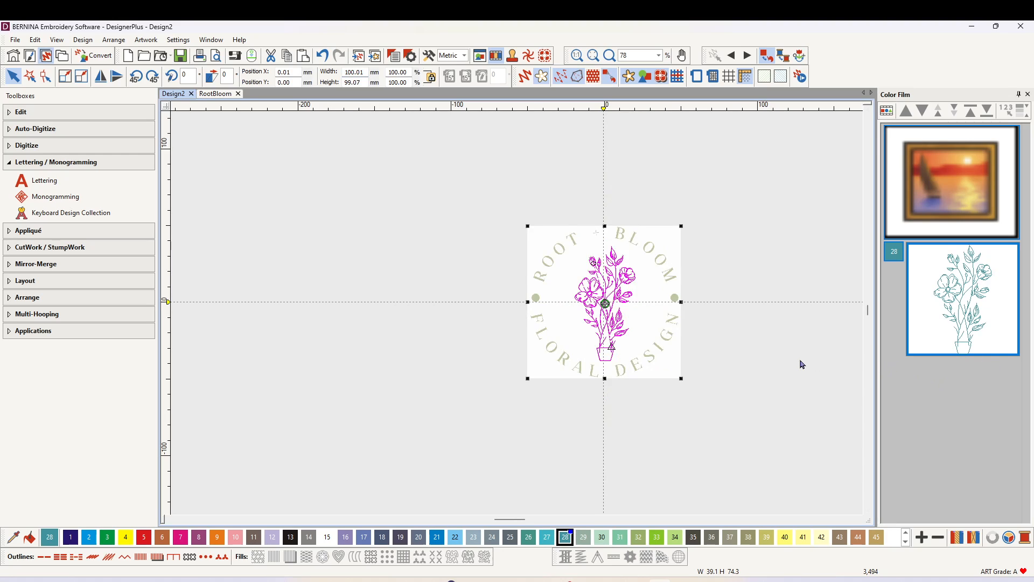
key("0")
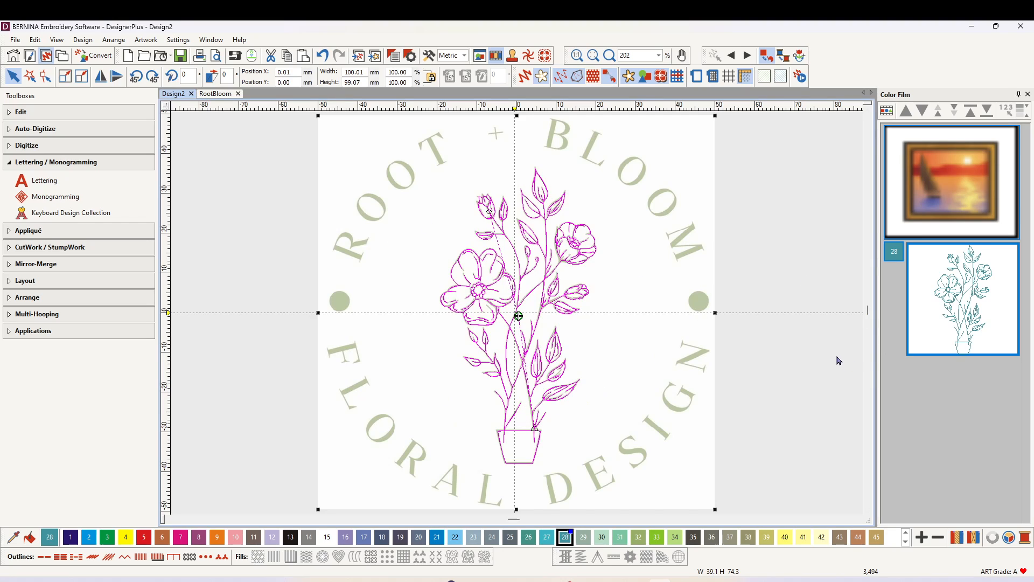
Create new lettering reading "ROOT + BLOOM" and "FLORAL DESIGN", separated by a blank line, keeping the current font settings.
left_click(48, 183)
key("Delete")
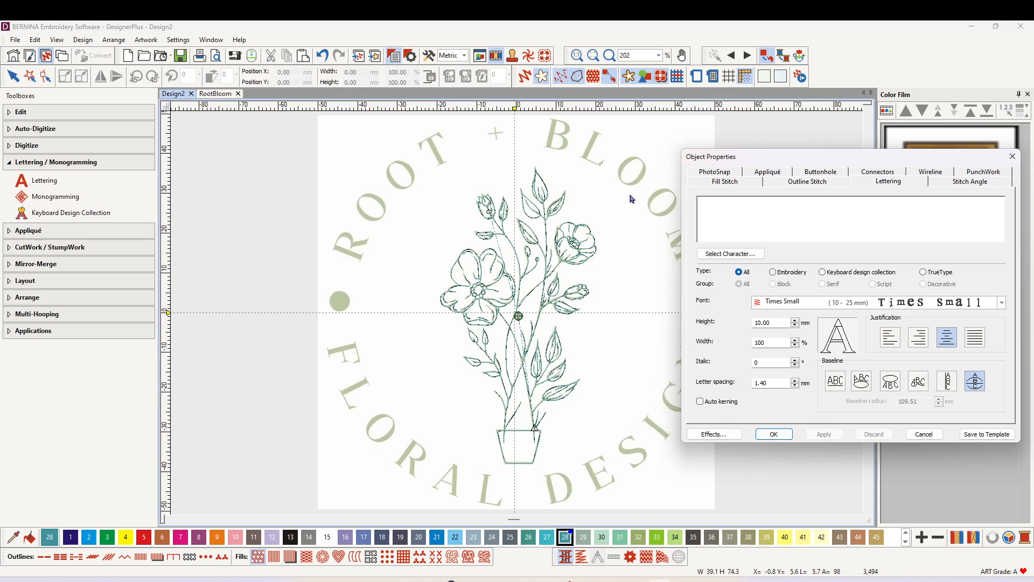
type("ROO")
type("T + BLO")
type("ORAL DESIGN")
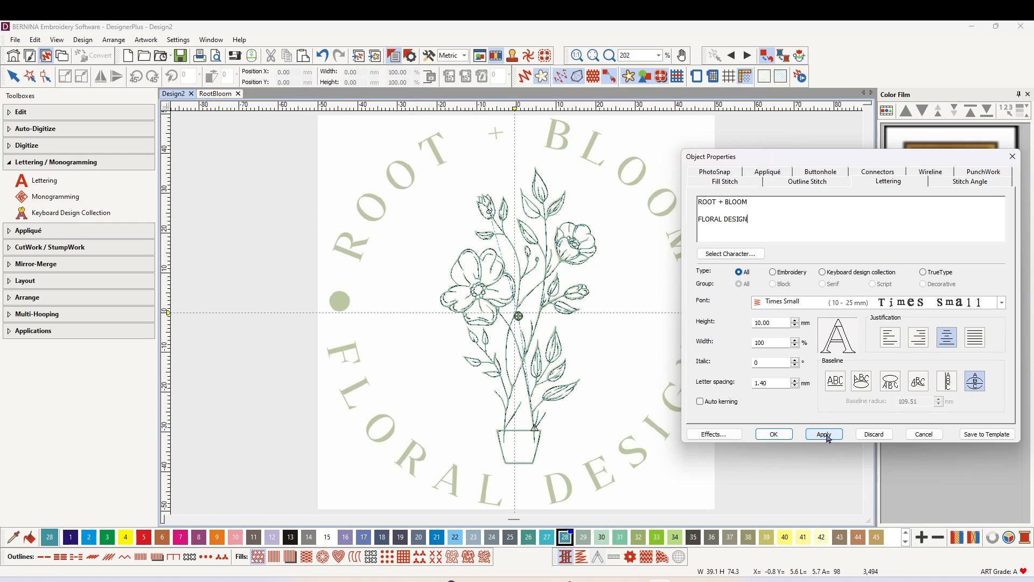
left_click(774, 433)
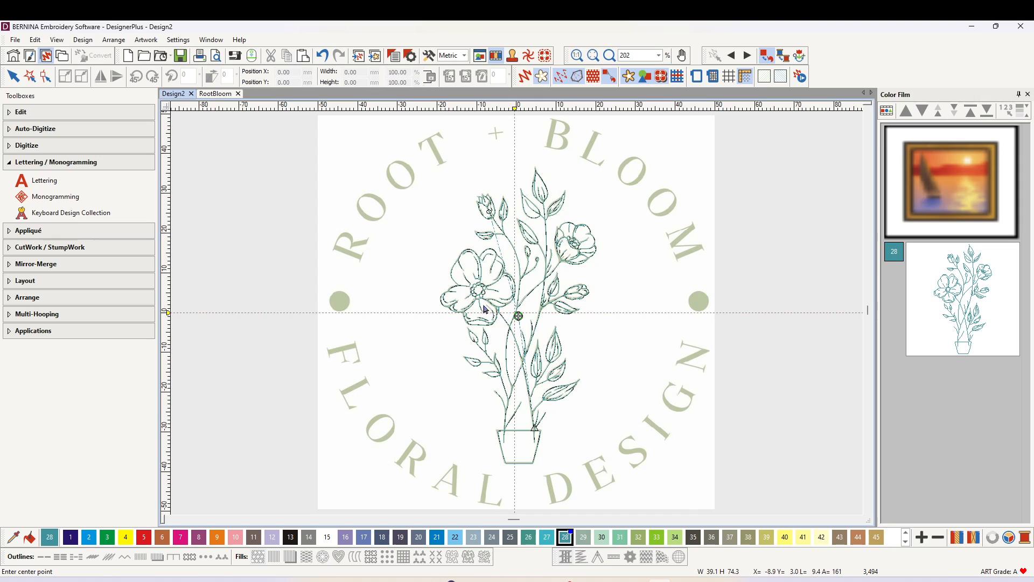
Place the lettering on a circle of about 40.5 mm radius centered on the design, just inside the image's letter ring.
left_click(518, 316)
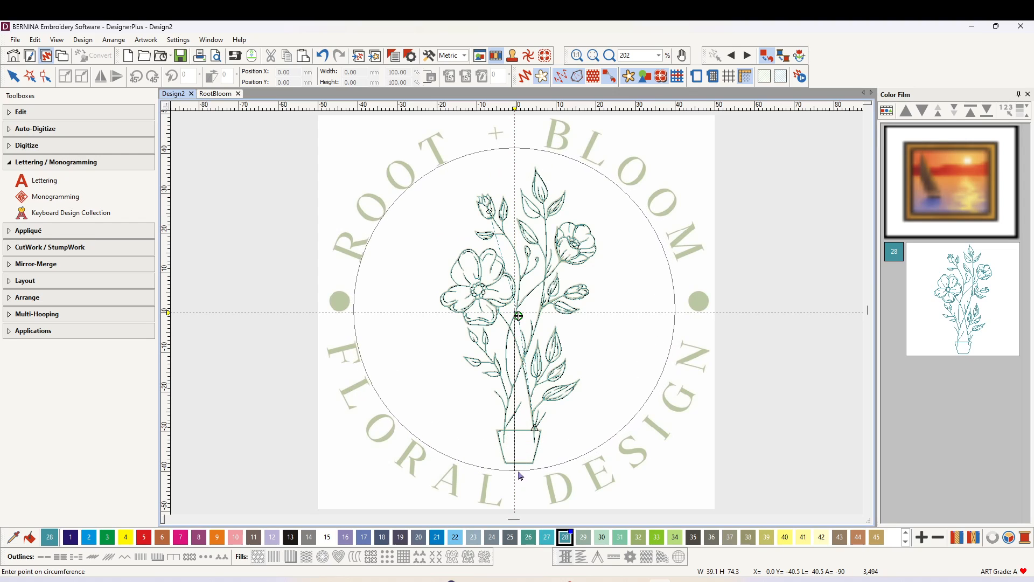
left_click(520, 476)
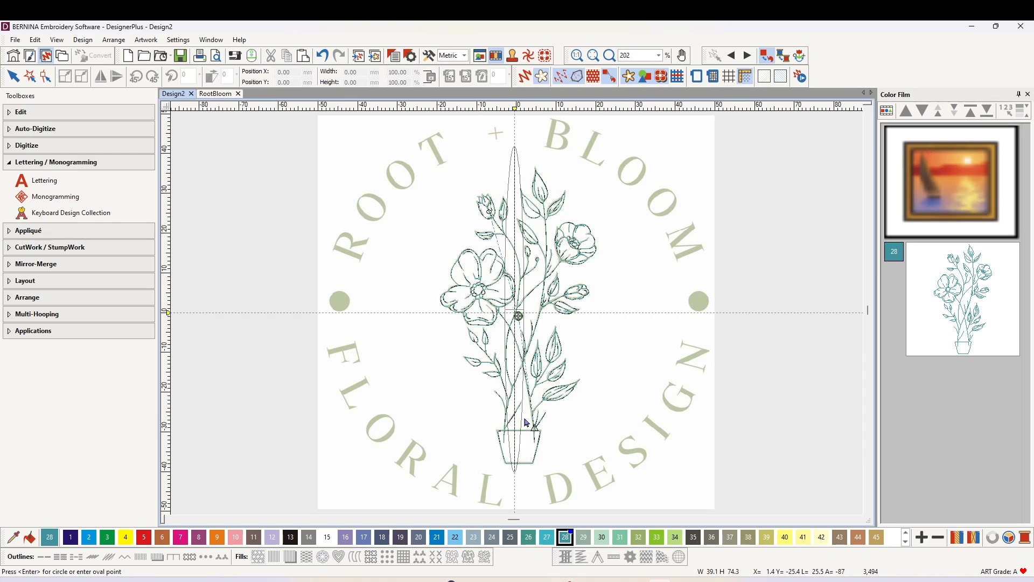
key("Return")
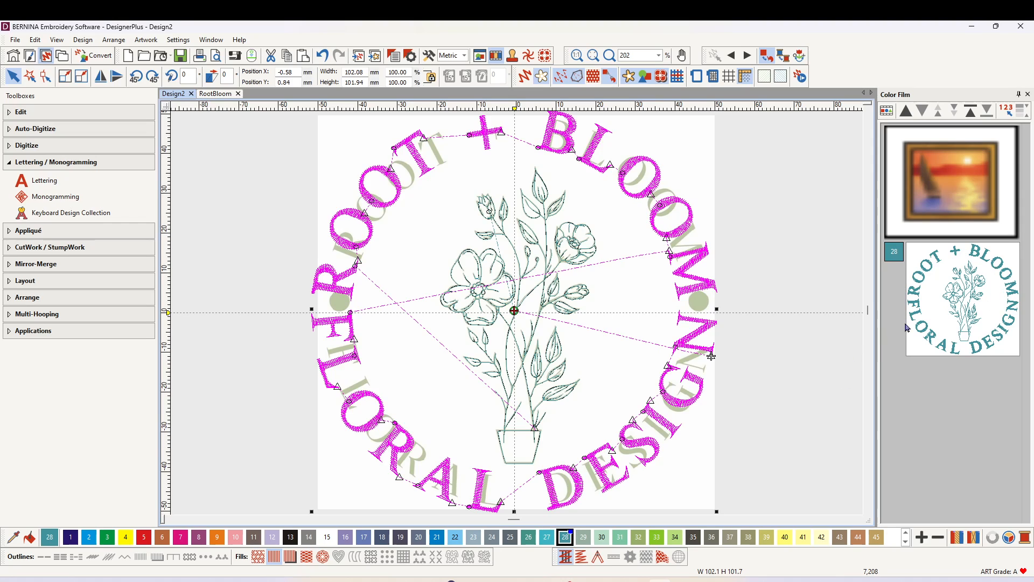
Open the properties of the color 28 block and apply a lettering height of 8 mm and letter spacing of 1.1 mm.
right_click(921, 339)
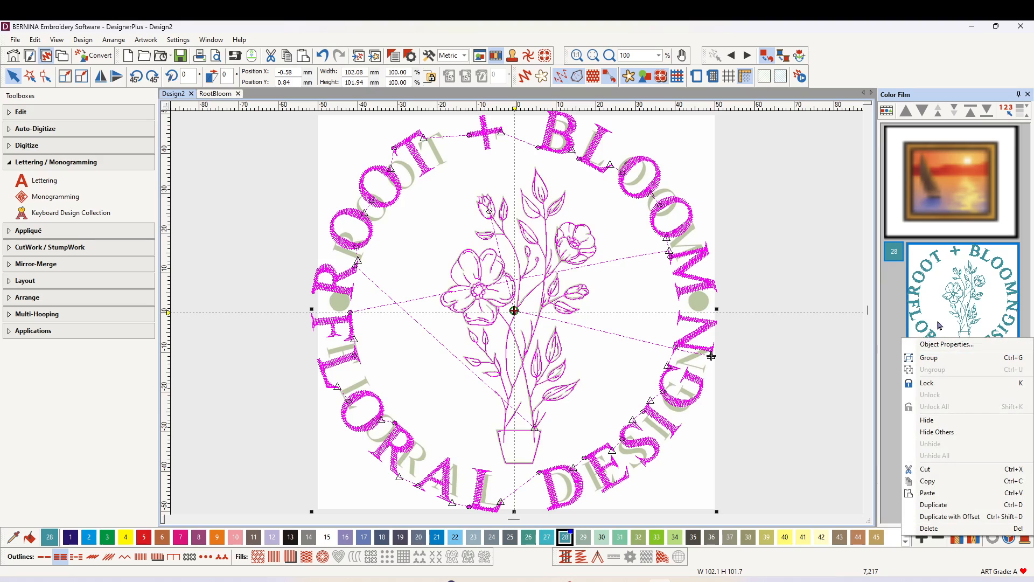
left_click(948, 346)
key("BackSpace")
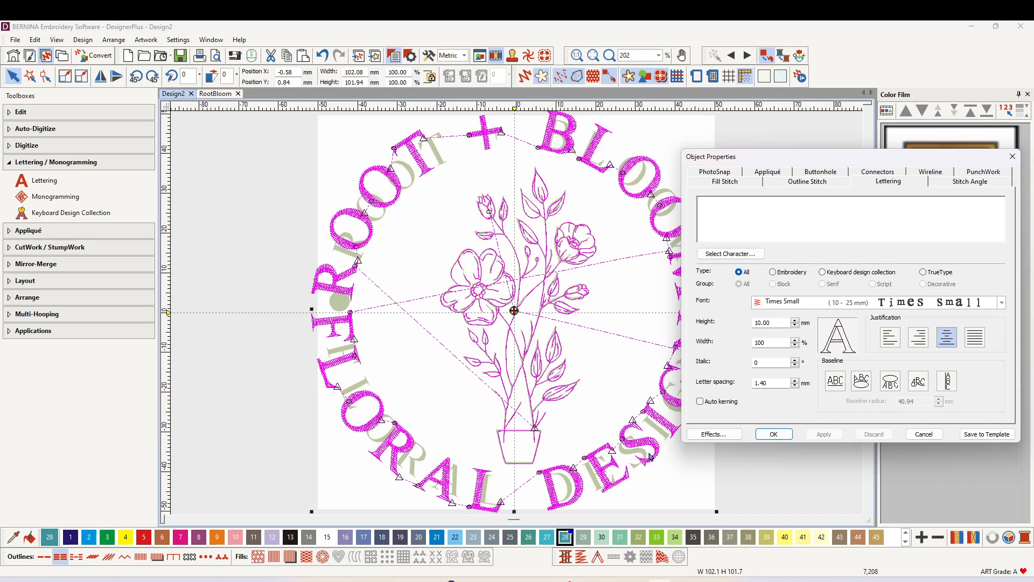
left_click_drag(787, 322, 737, 324)
type("8")
left_click_drag(777, 384, 741, 390)
type("1")
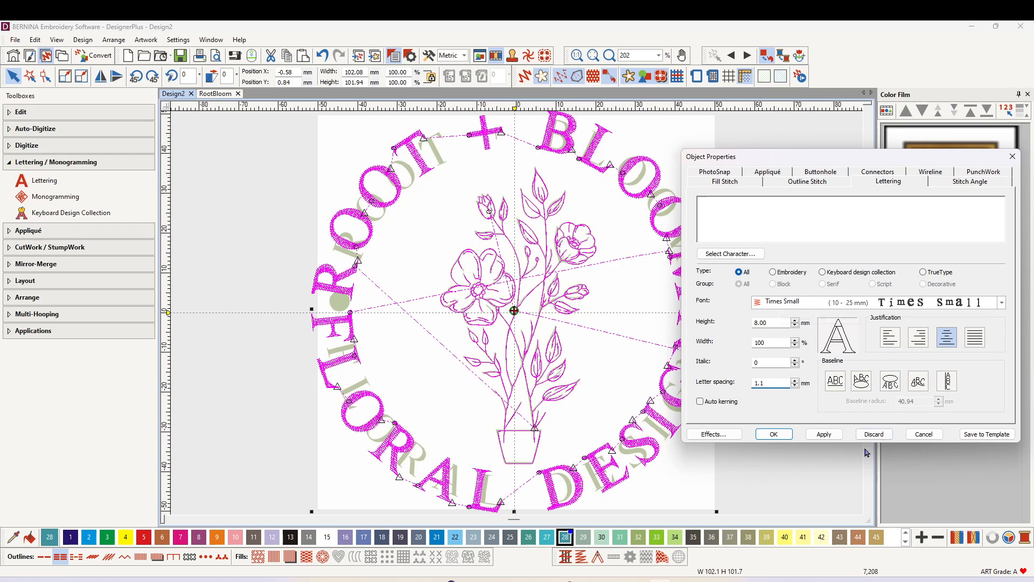
left_click(824, 434)
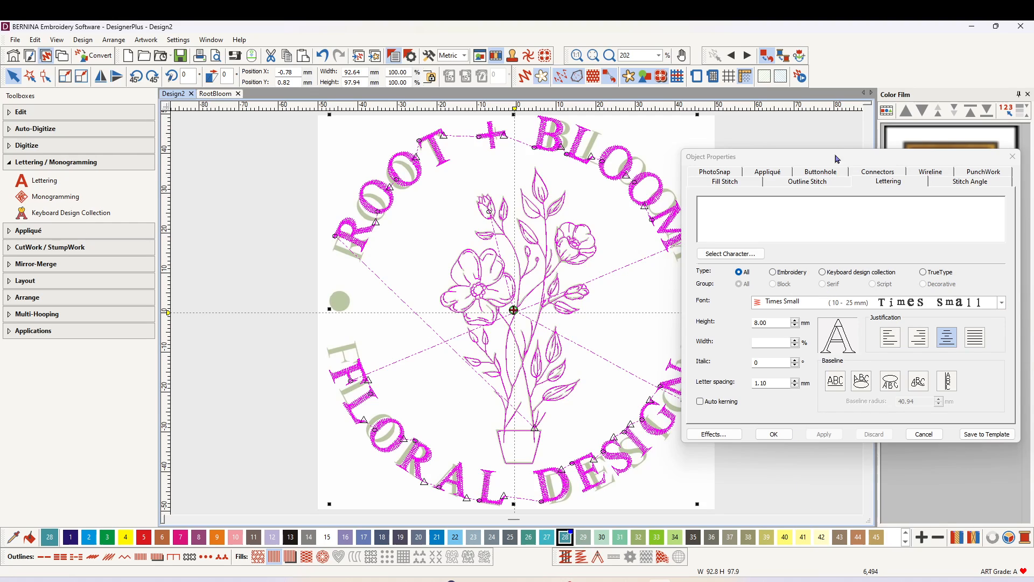
Move the properties dialog clear of the design and apply a letter spacing of 1.4 mm.
left_click_drag(858, 157, 928, 182)
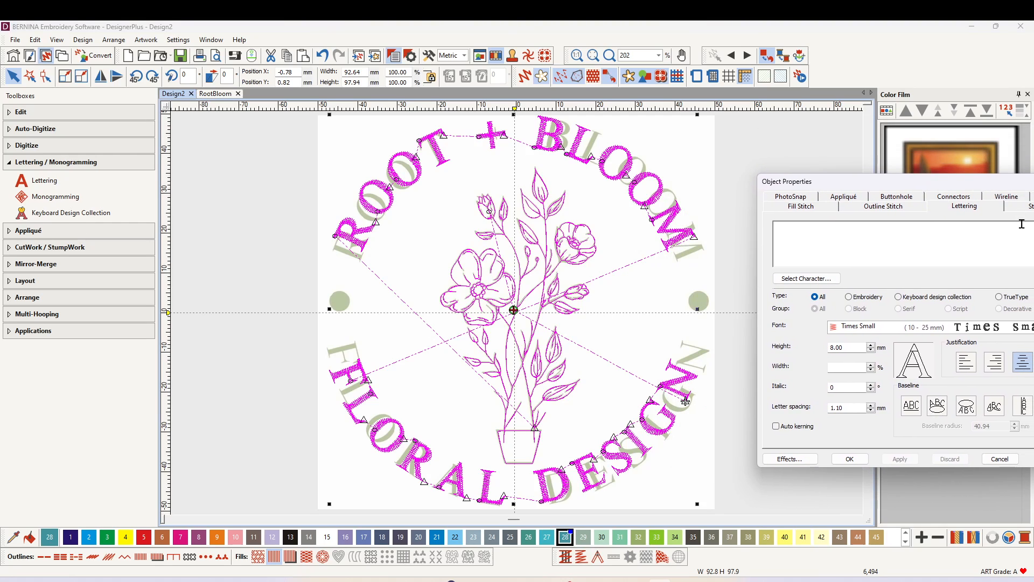
left_click(846, 408)
key("BackSpace")
key("BackSpace")
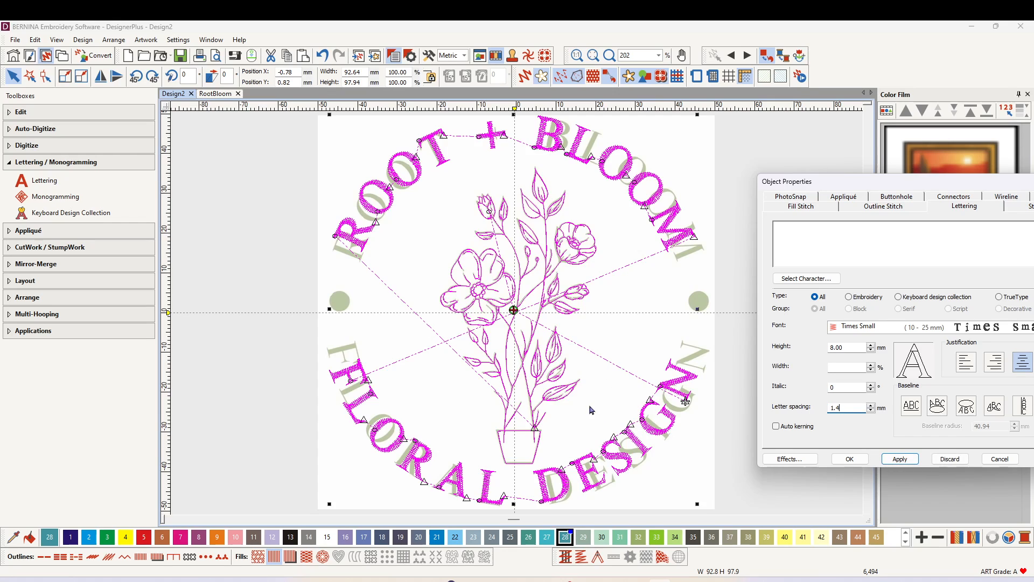
type("4")
left_click(902, 460)
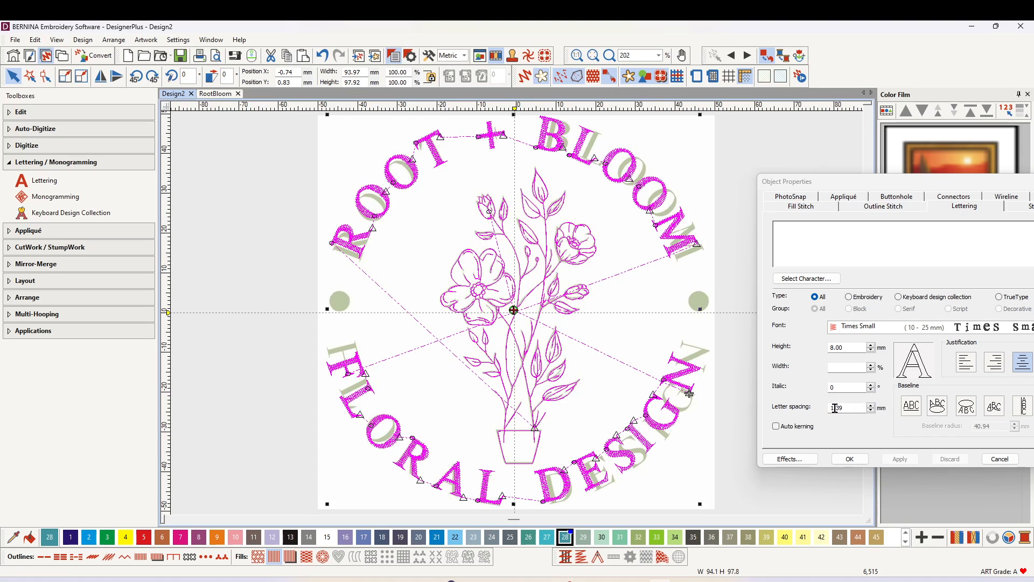
Set the letter spacing to 1.50 mm and accept the lettering properties.
left_click_drag(835, 408, 855, 409)
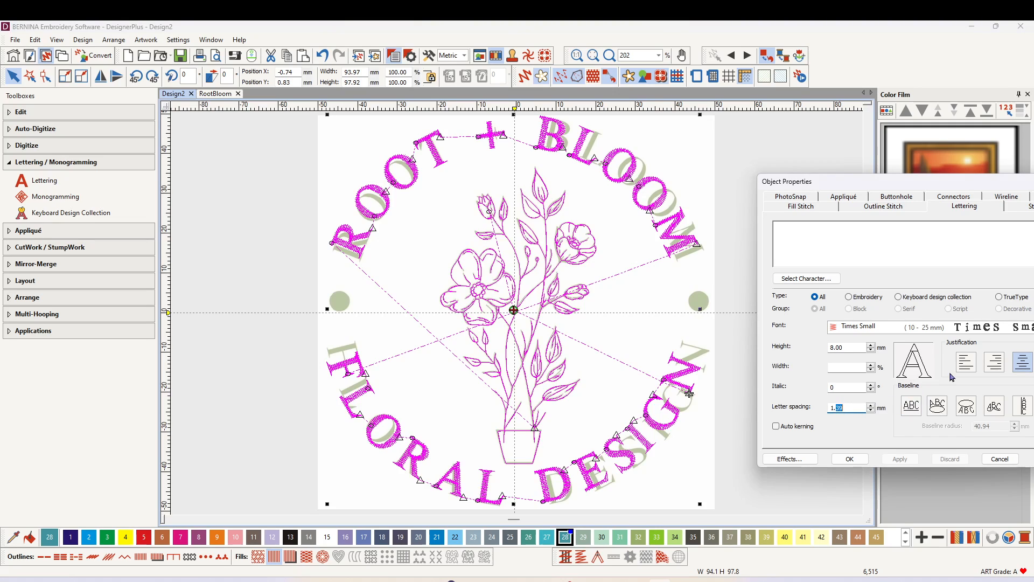
type("50")
left_click(901, 459)
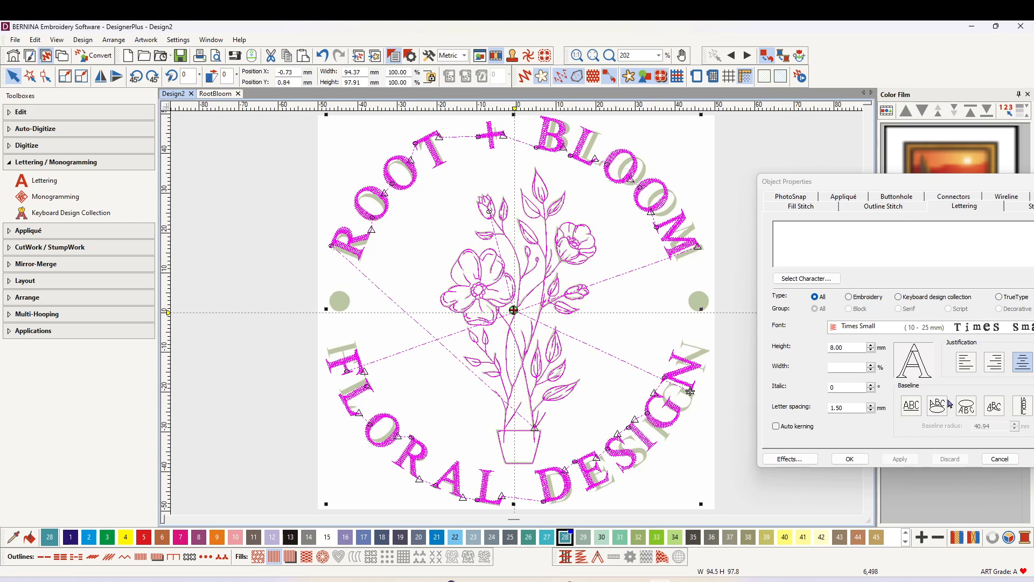
left_click(850, 459)
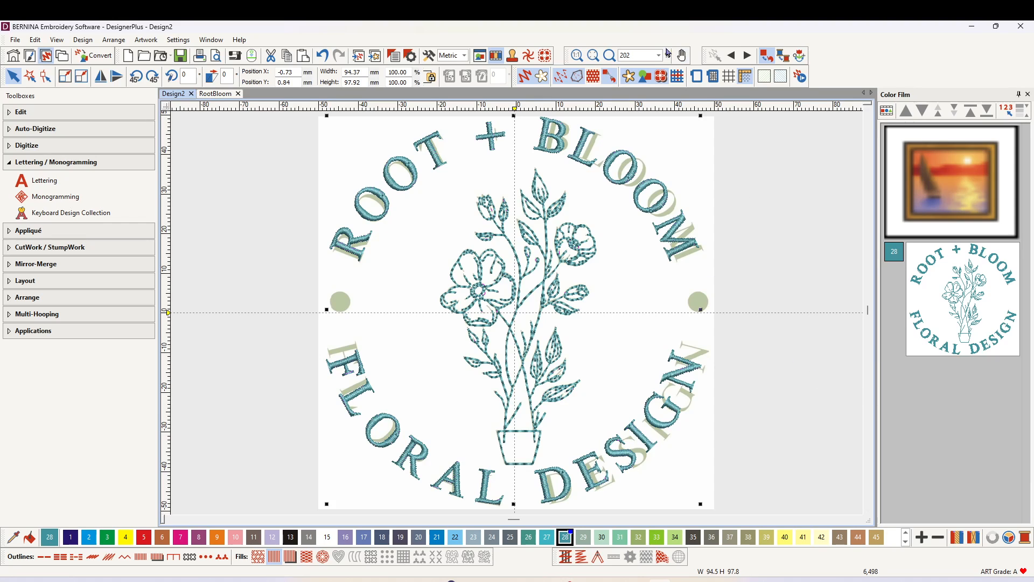
Measure the satin column widths of the letters O and R in the word FLORAL.
left_click(610, 55)
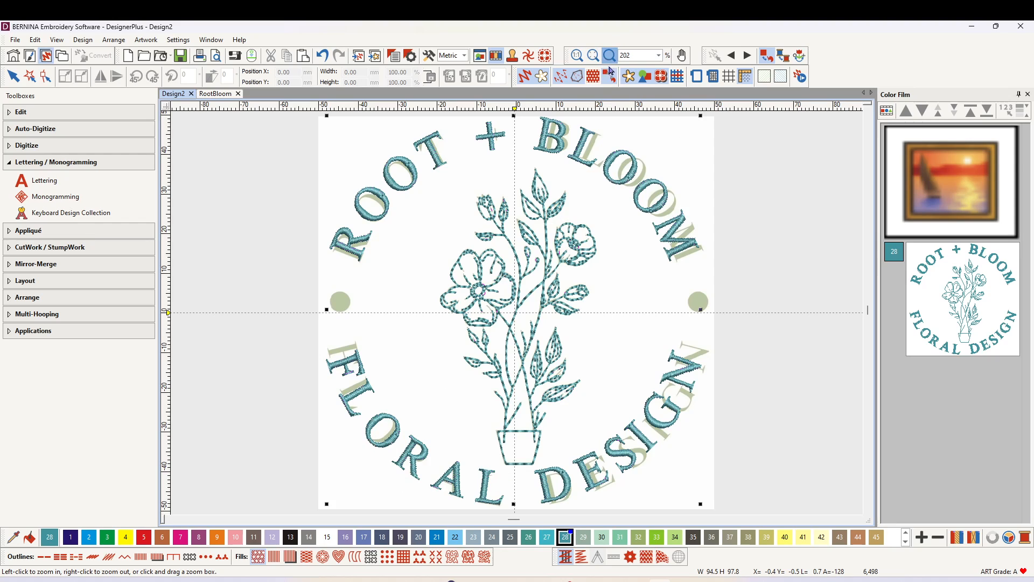
left_click_drag(355, 425, 445, 490)
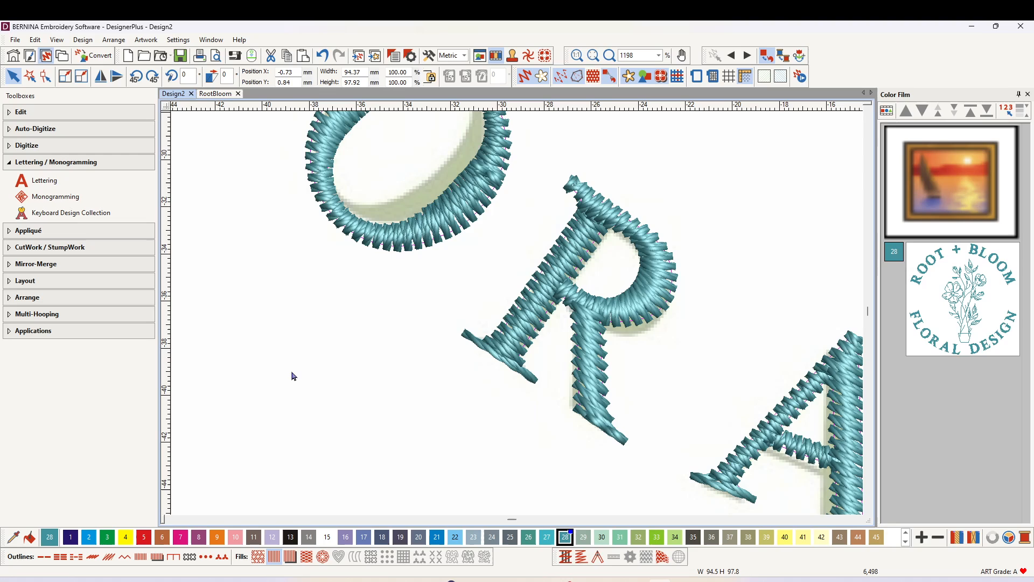
key("m")
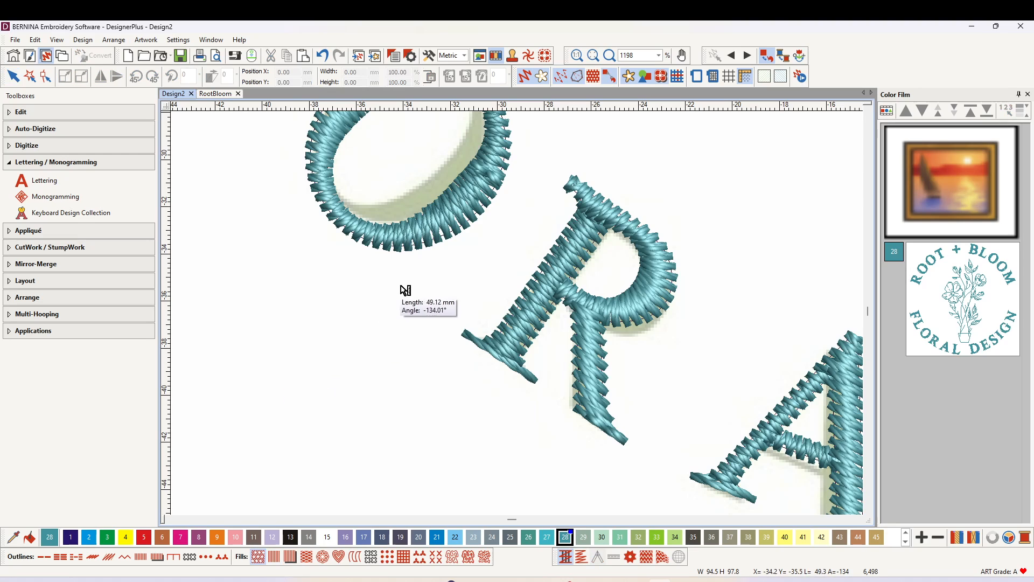
left_click(351, 214)
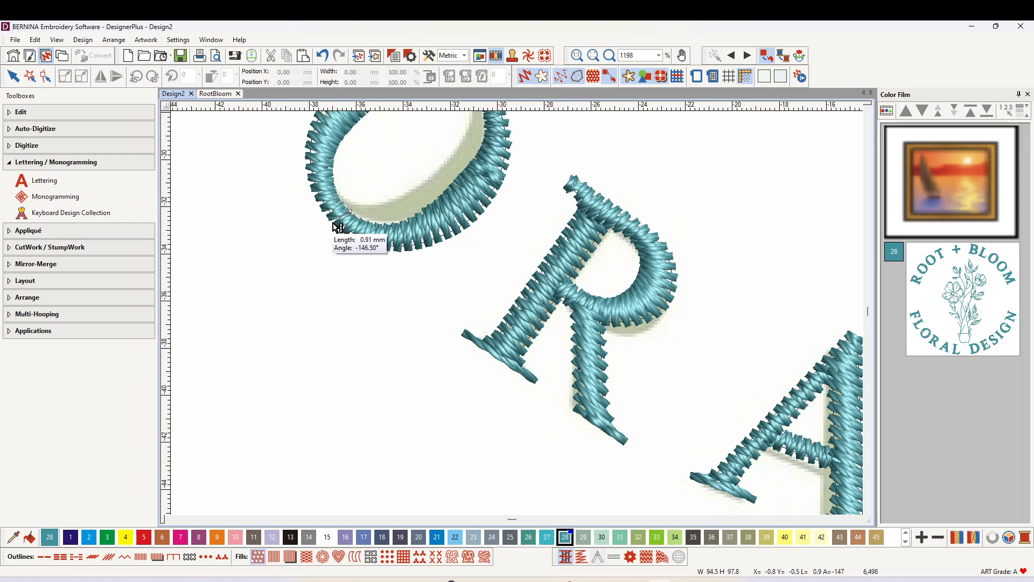
left_click(333, 224)
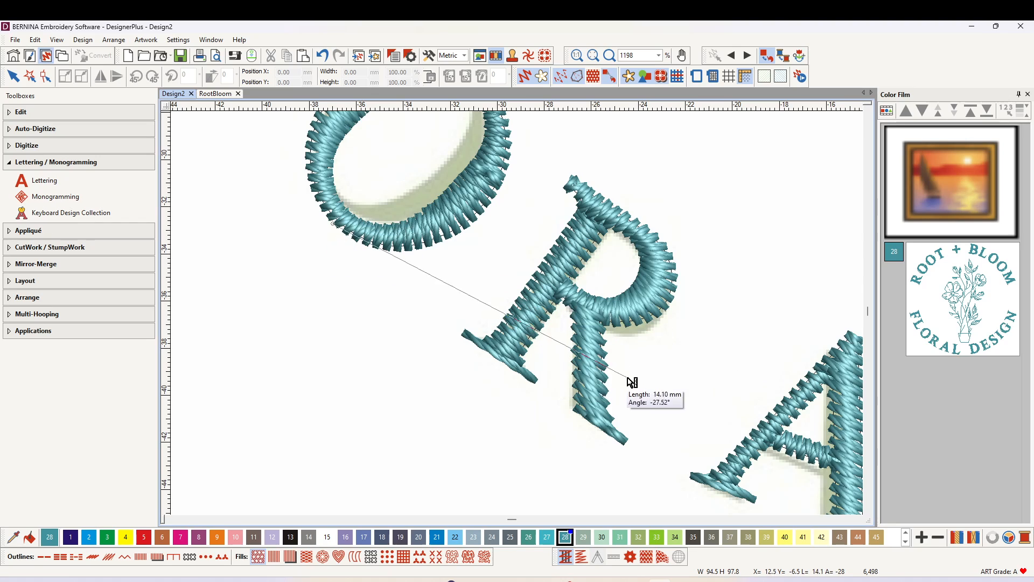
left_click(641, 220)
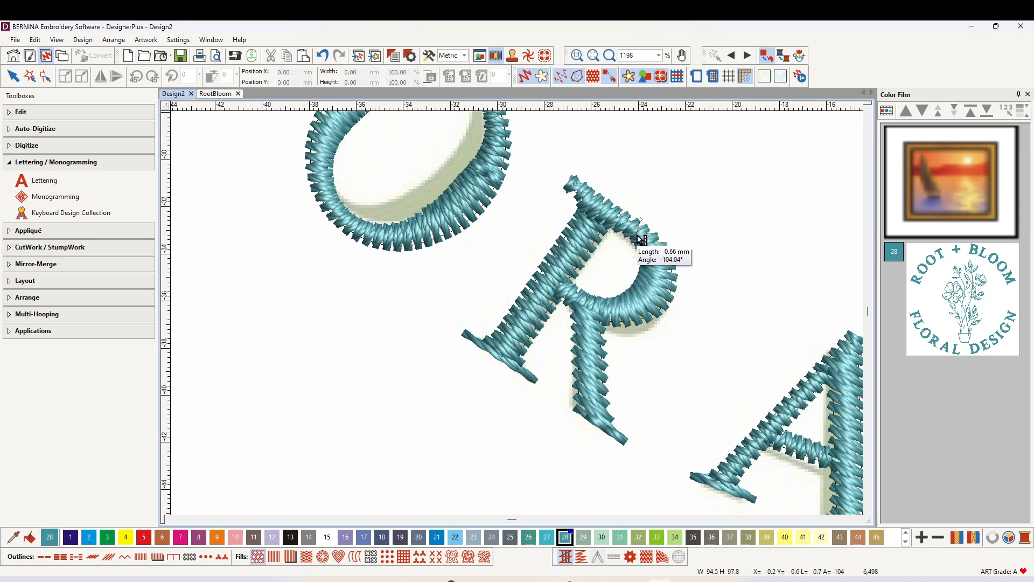
left_click(627, 235)
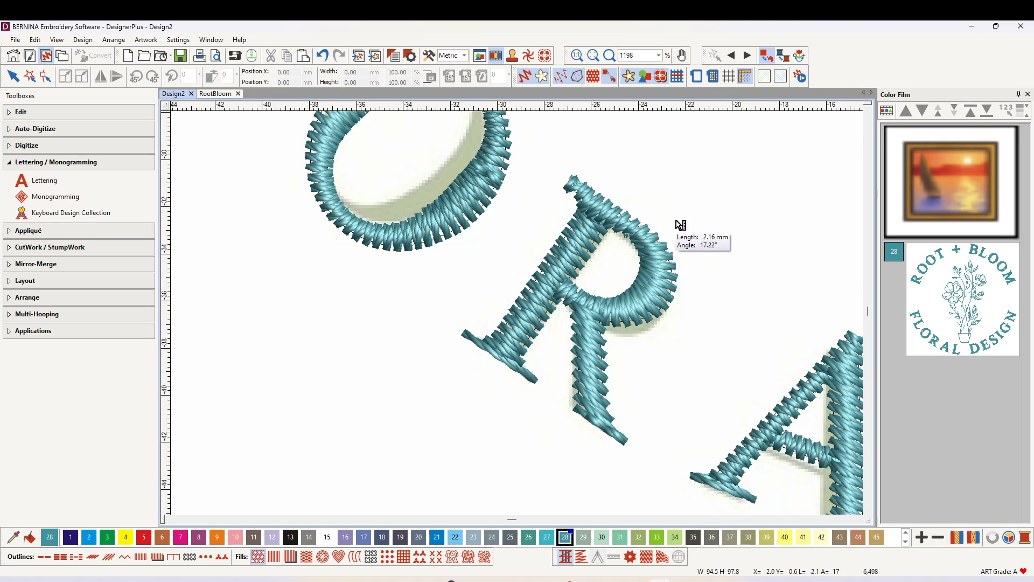
key("0")
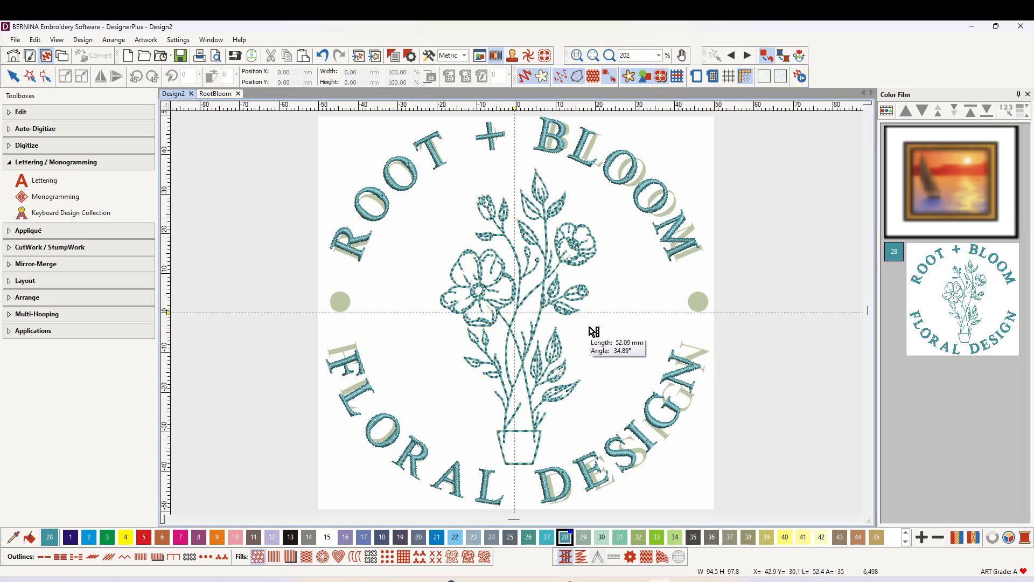
key("Escape")
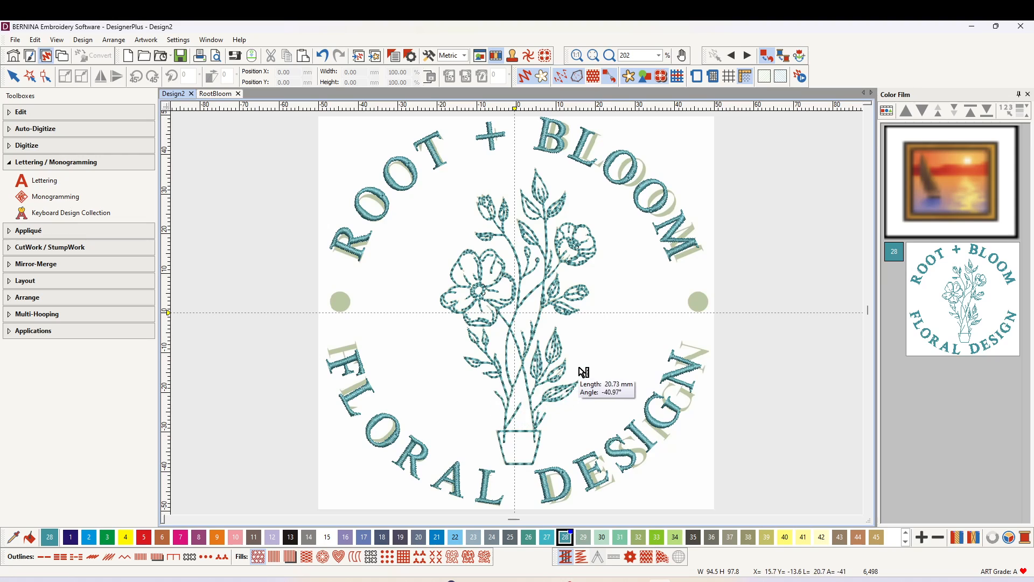
key("Escape")
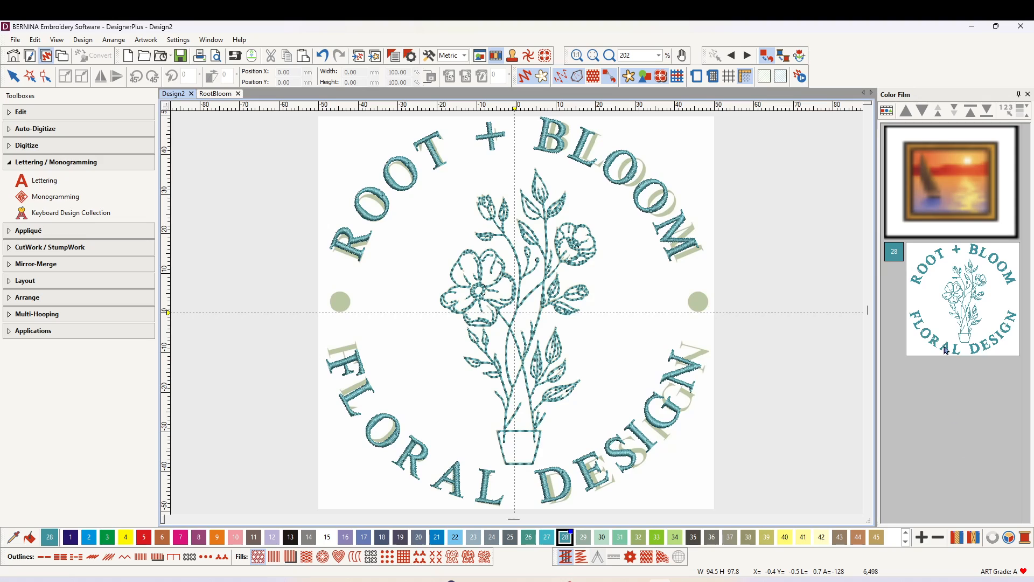
List the design's objects individually, select both lettering arcs and apply Center Walk as their first underlay.
left_click(888, 111)
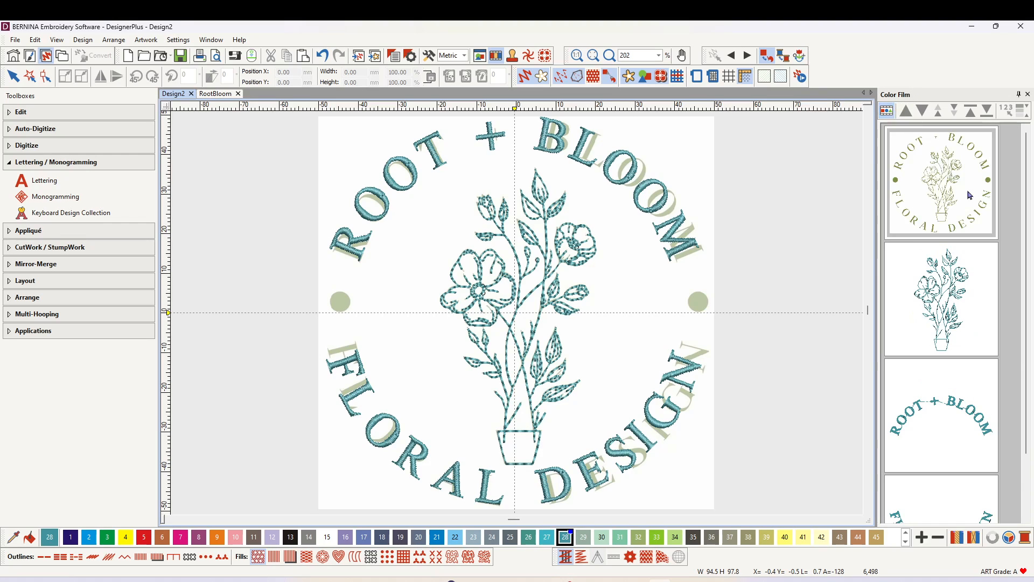
scroll(1022, 276, "down", 3)
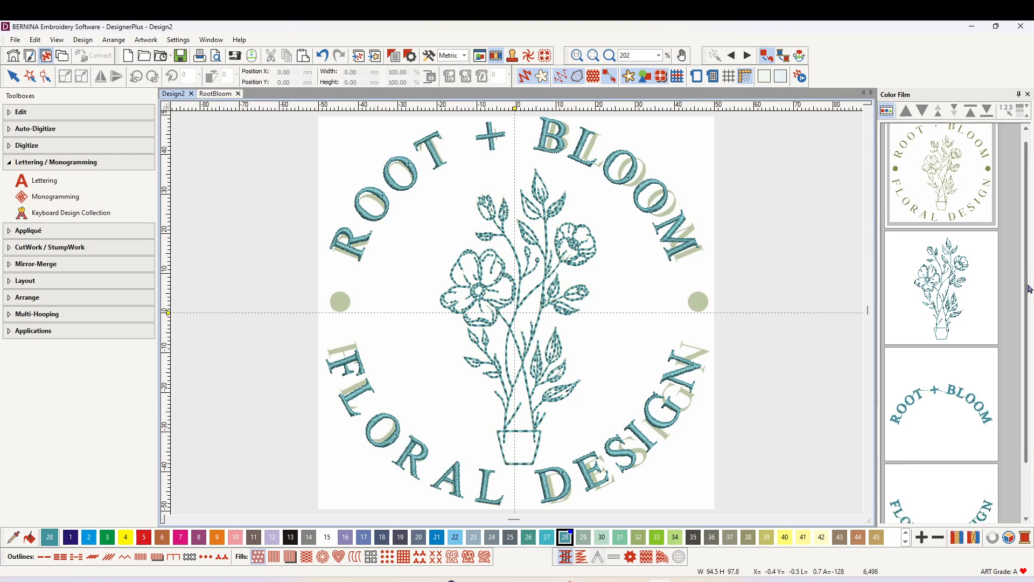
left_click(927, 341)
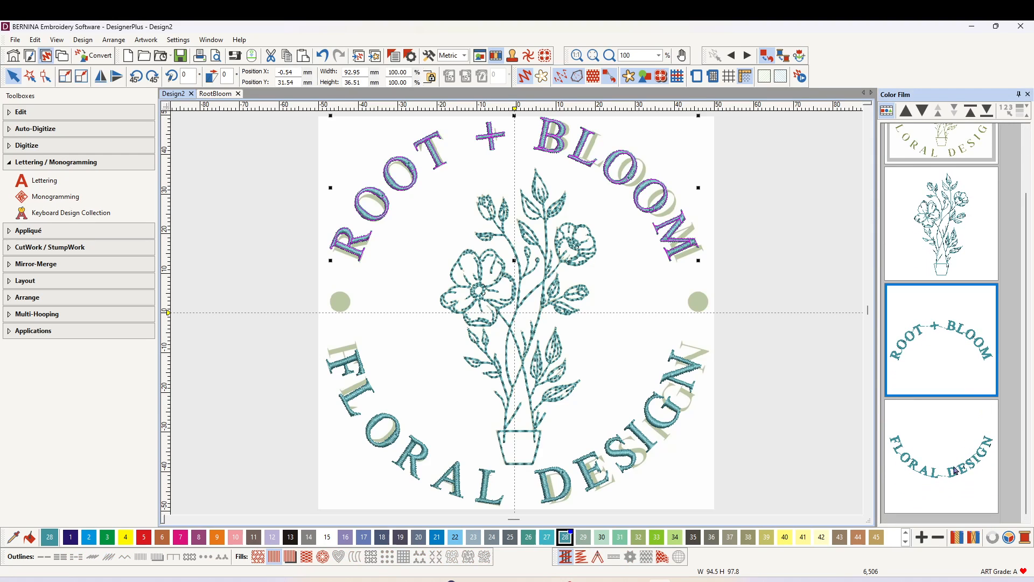
left_click(948, 488, "ctrl")
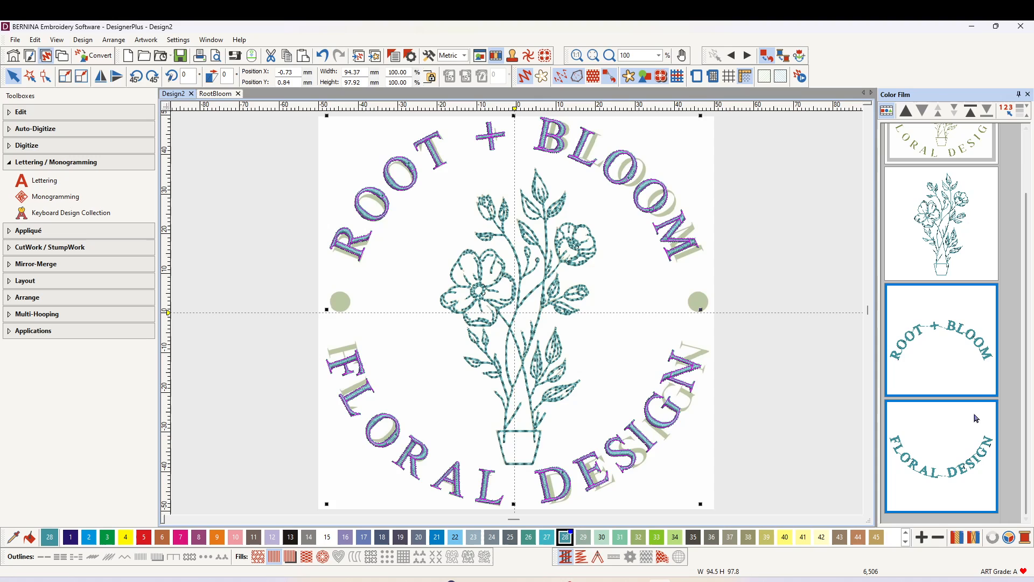
left_click(410, 56)
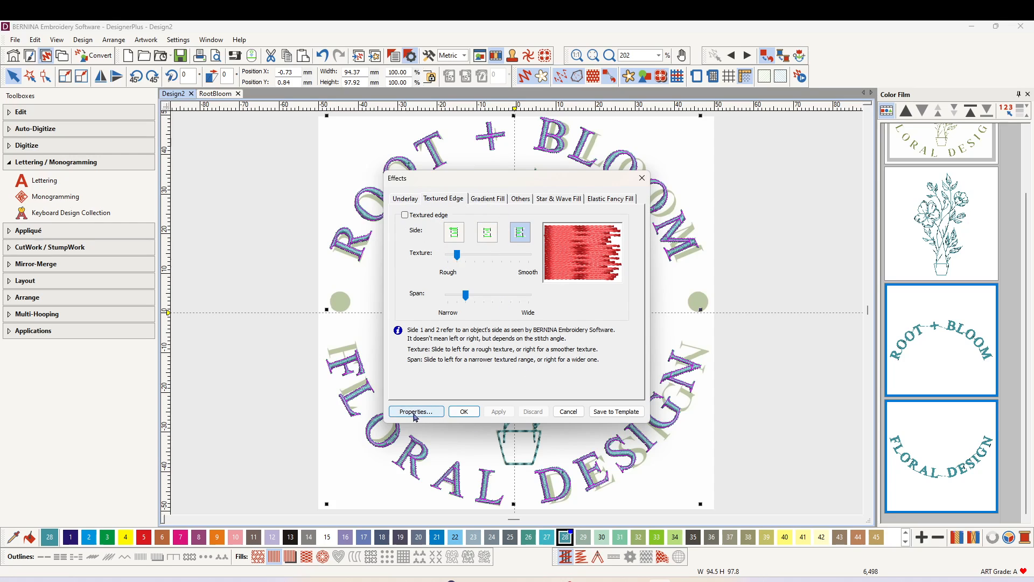
left_click(407, 199)
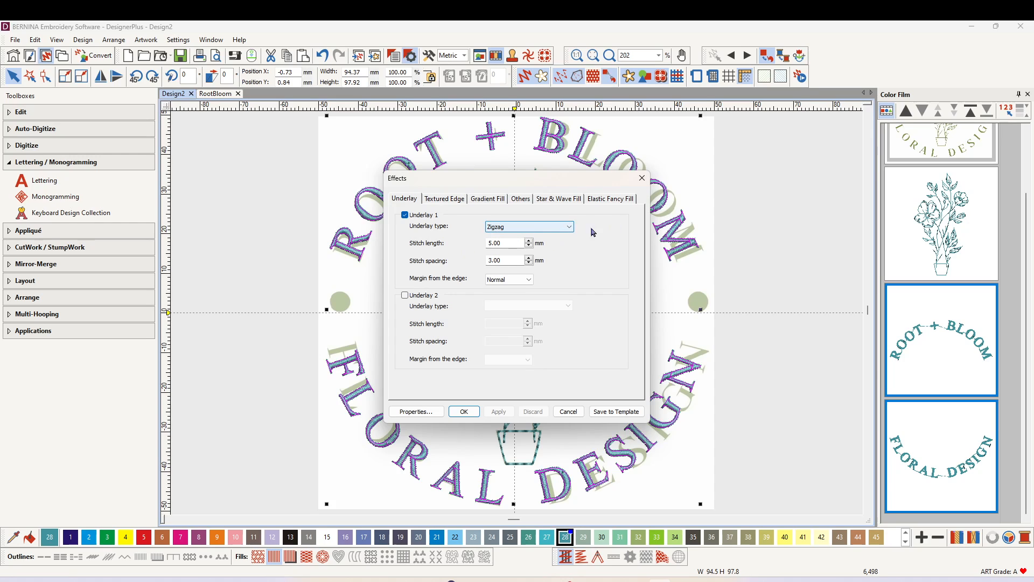
left_click(569, 226)
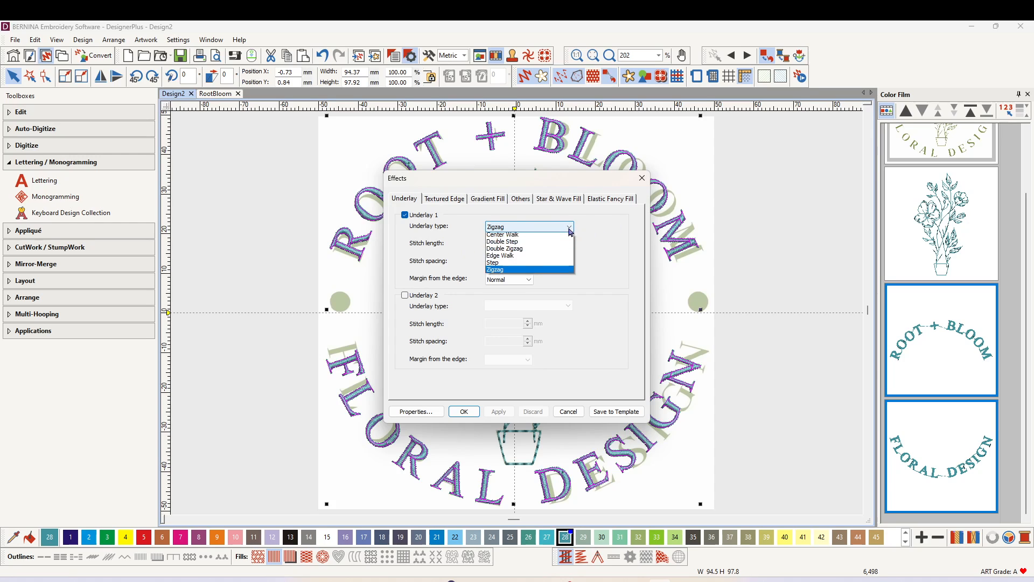
left_click(514, 237)
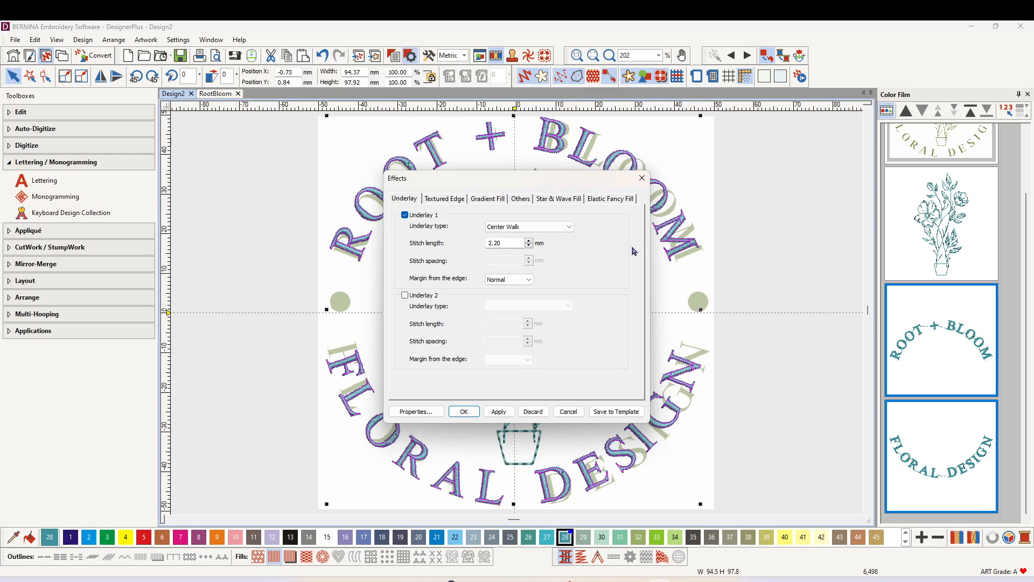
left_click(499, 411)
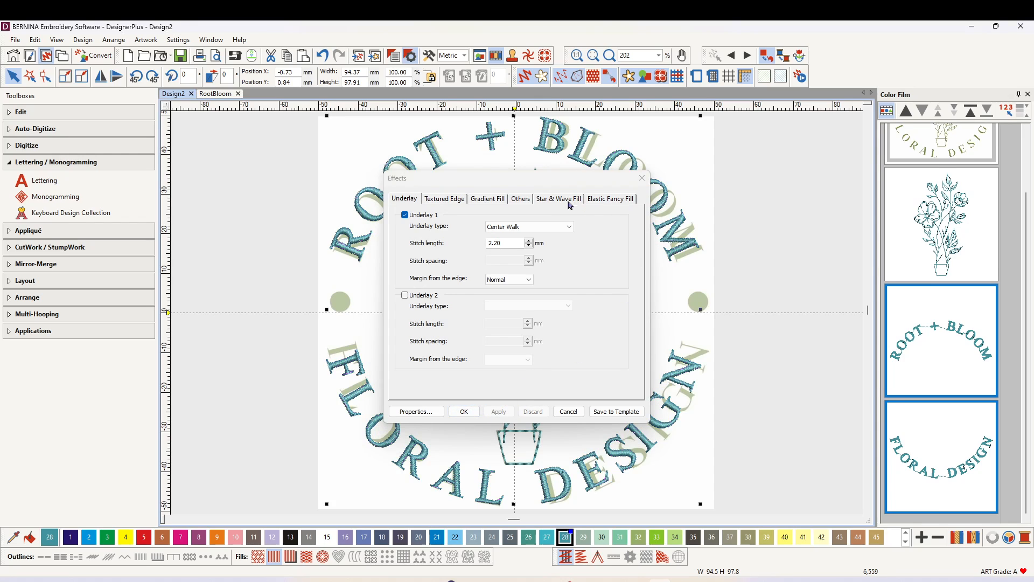
Set the pull compensation of both lettering arcs to 0.40 mm, accept the effects and deselect the lettering.
left_click(520, 199)
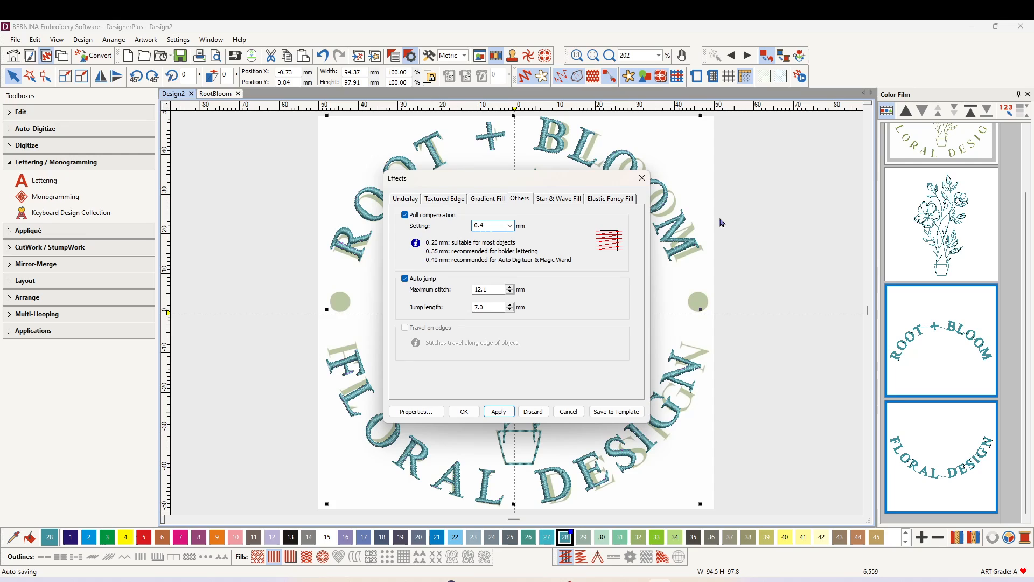
left_click(498, 413)
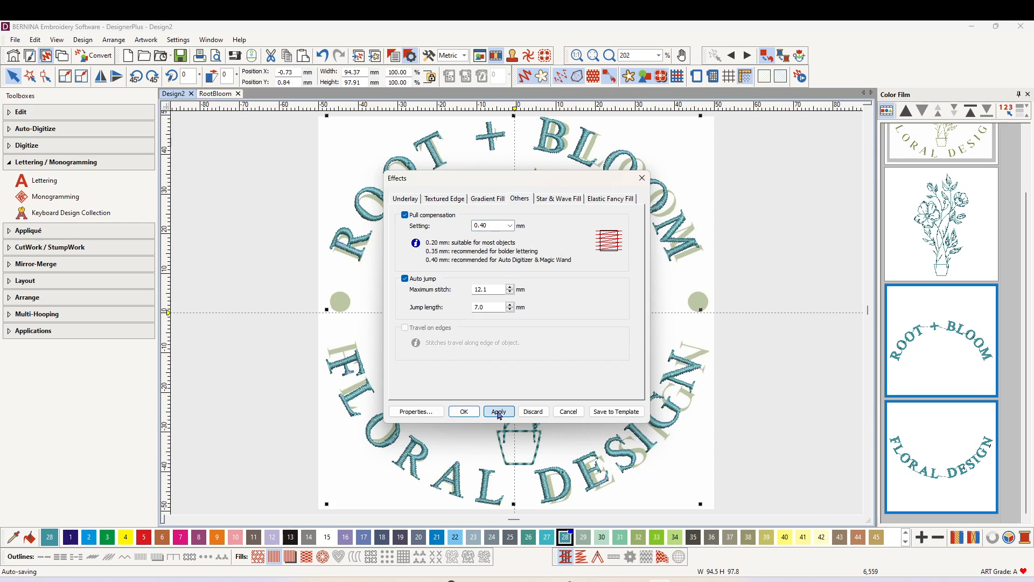
left_click(464, 412)
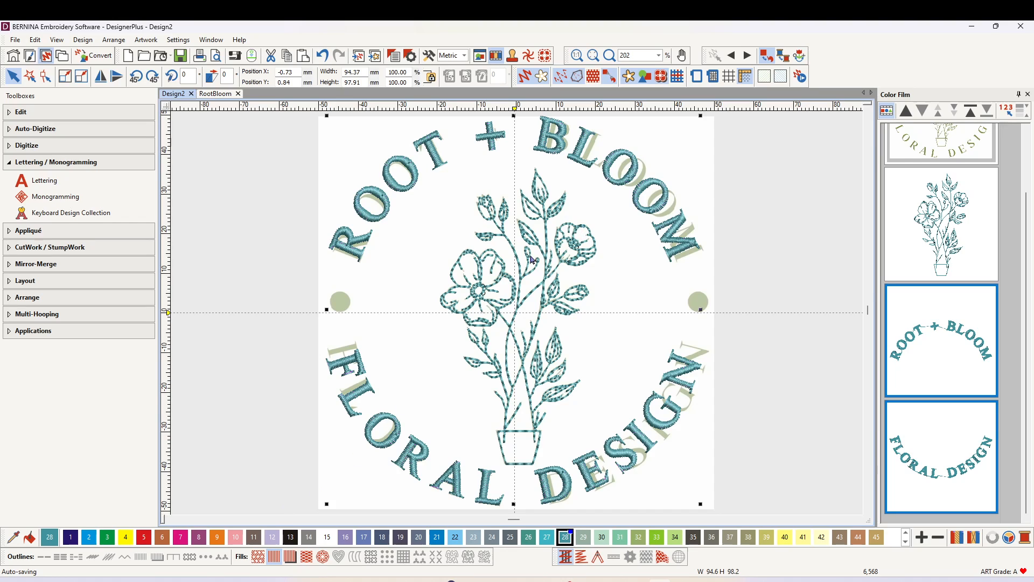
key("Escape")
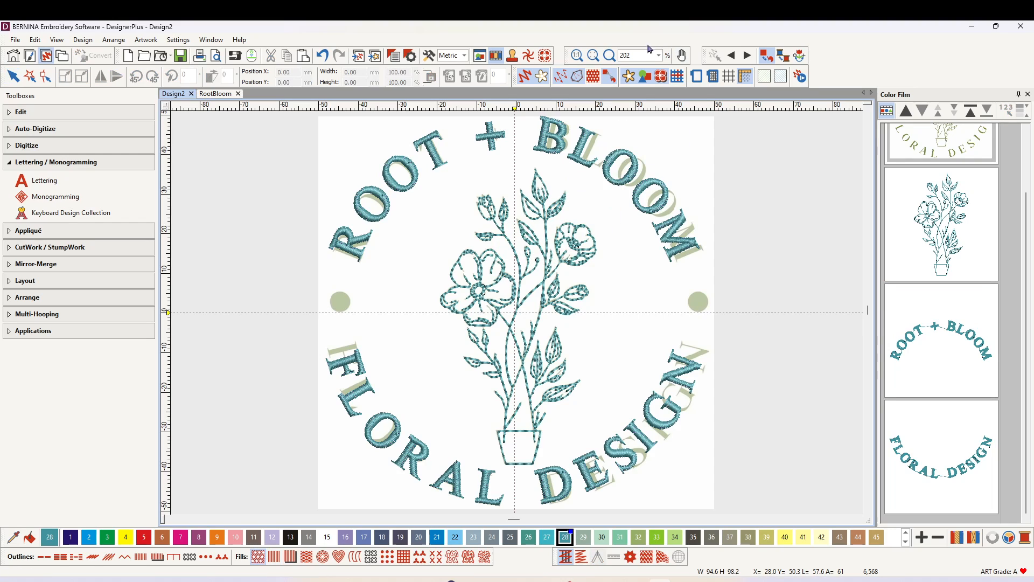
Measure the satin column width of the first O in the word BLOOM.
left_click(610, 58)
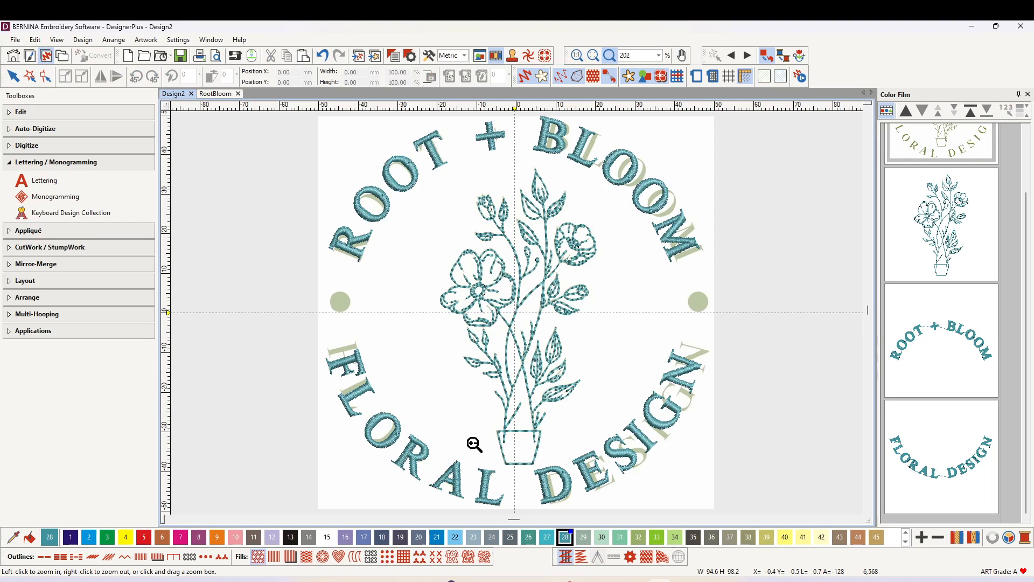
left_click_drag(582, 155, 675, 244)
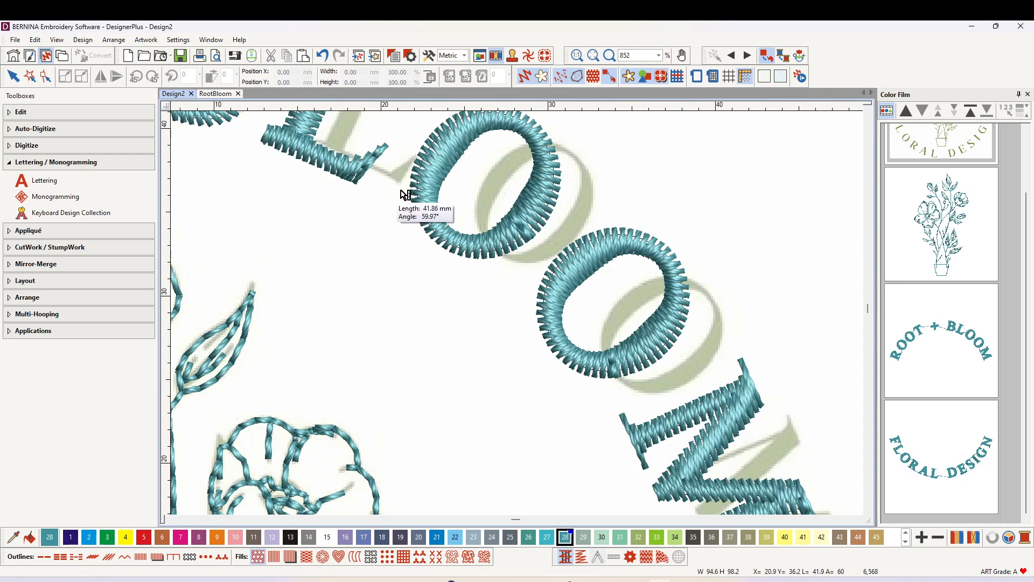
left_click(444, 224)
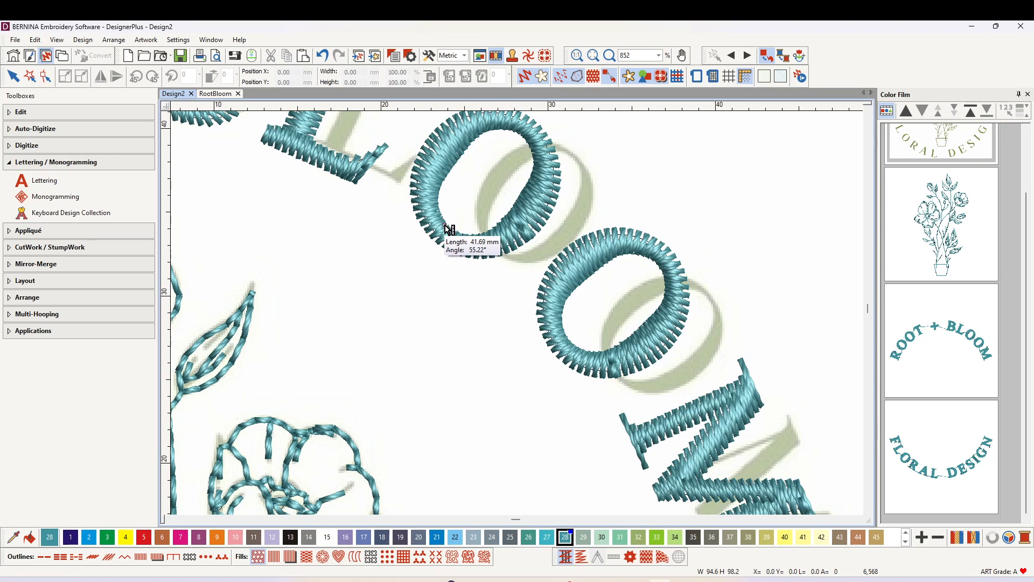
left_click(431, 238)
left_click(446, 226)
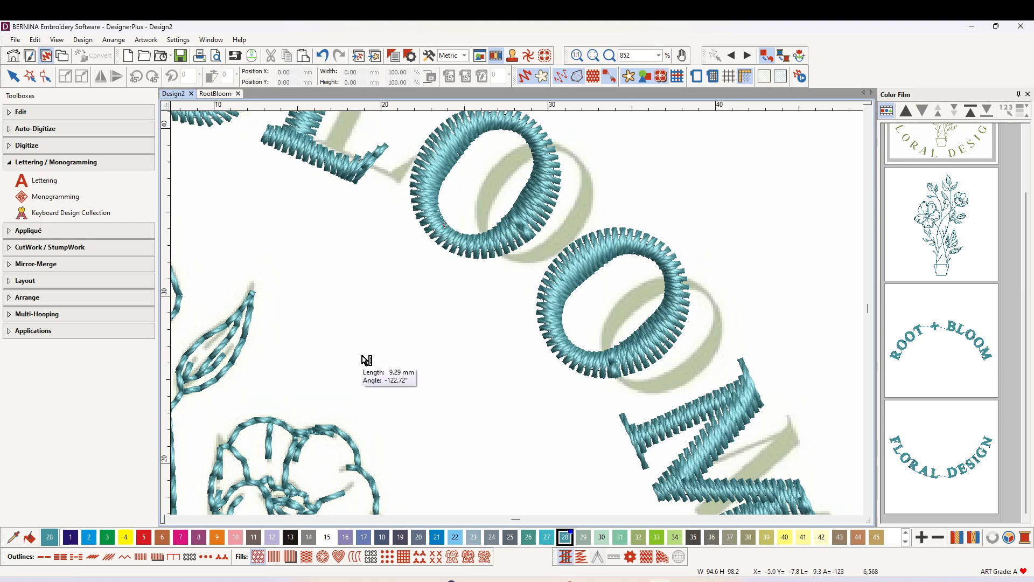
key("Escape")
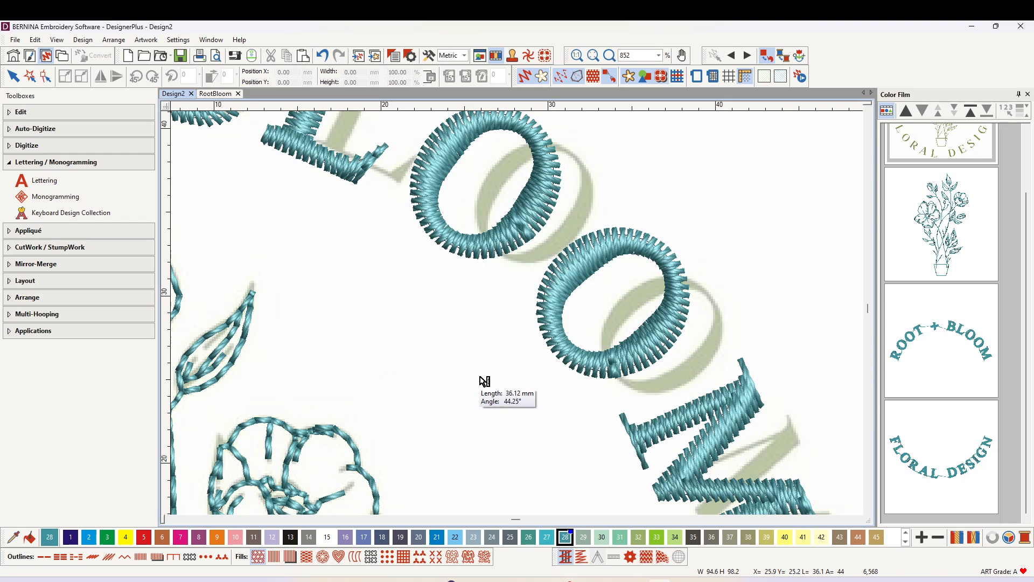
key("0")
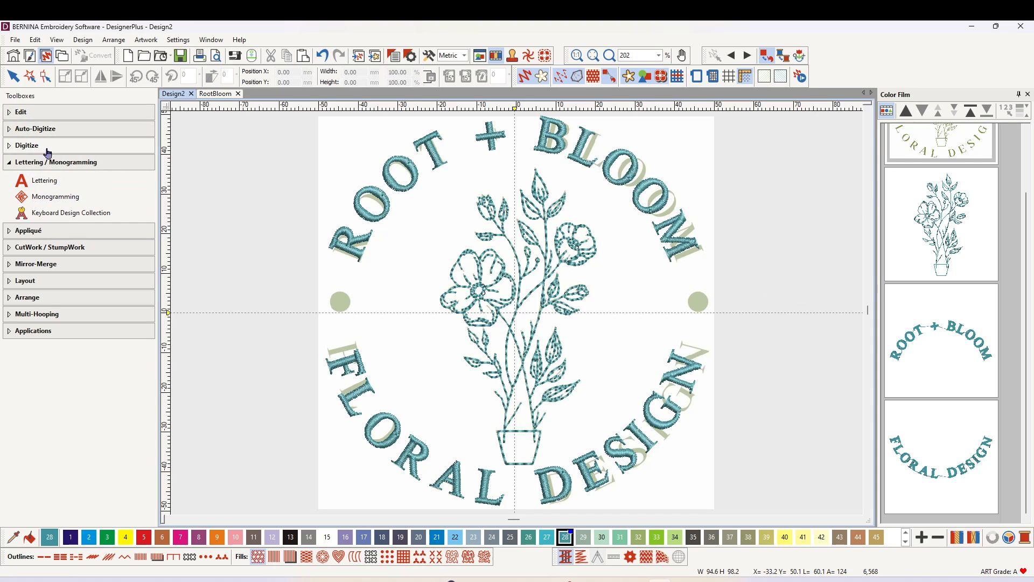
Digitize a circle about 5.4 mm in diameter over the image's left dot with the Ellipse tool and select it.
left_click(14, 151)
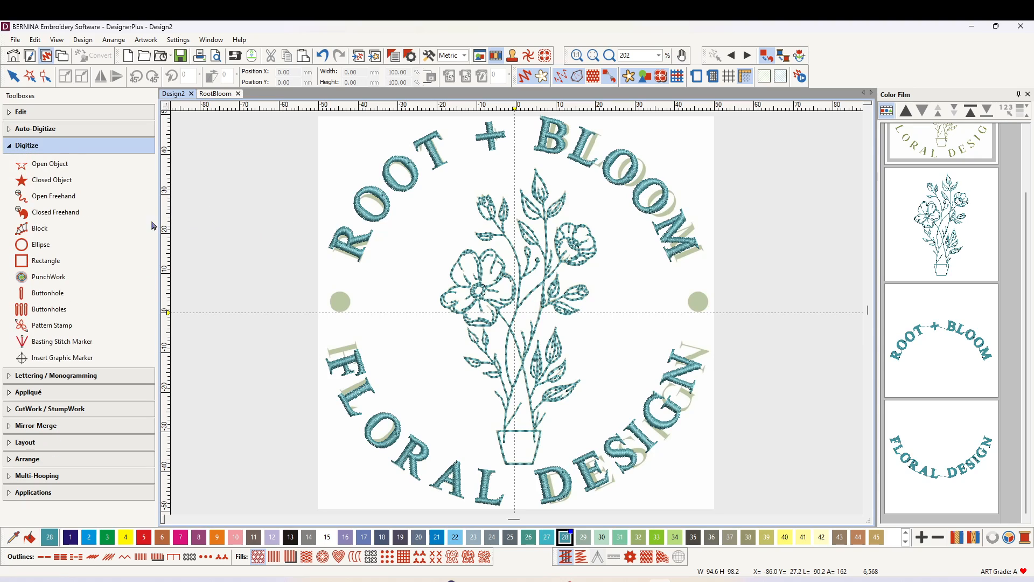
left_click(64, 244)
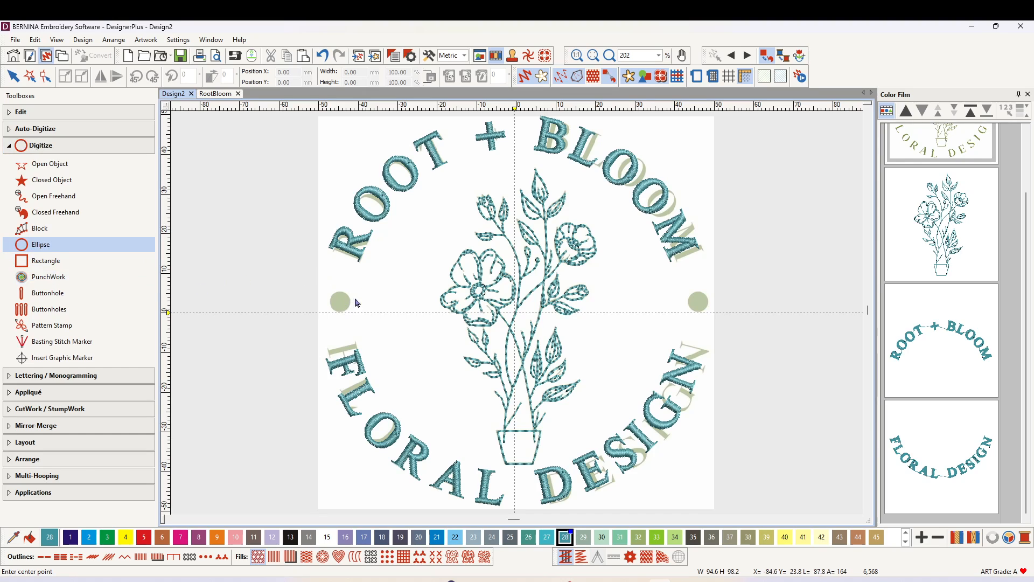
left_click(340, 305)
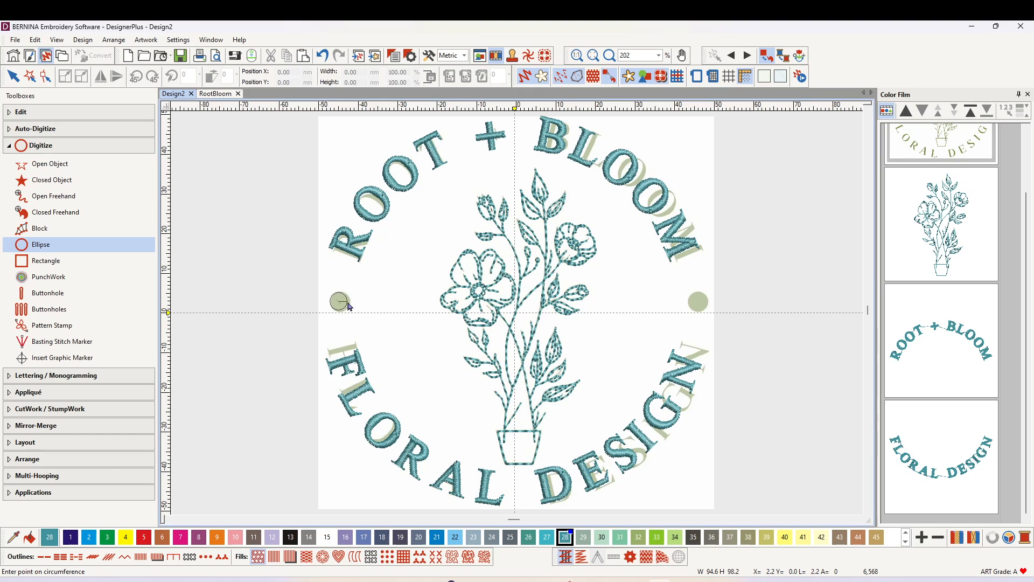
left_click(351, 306)
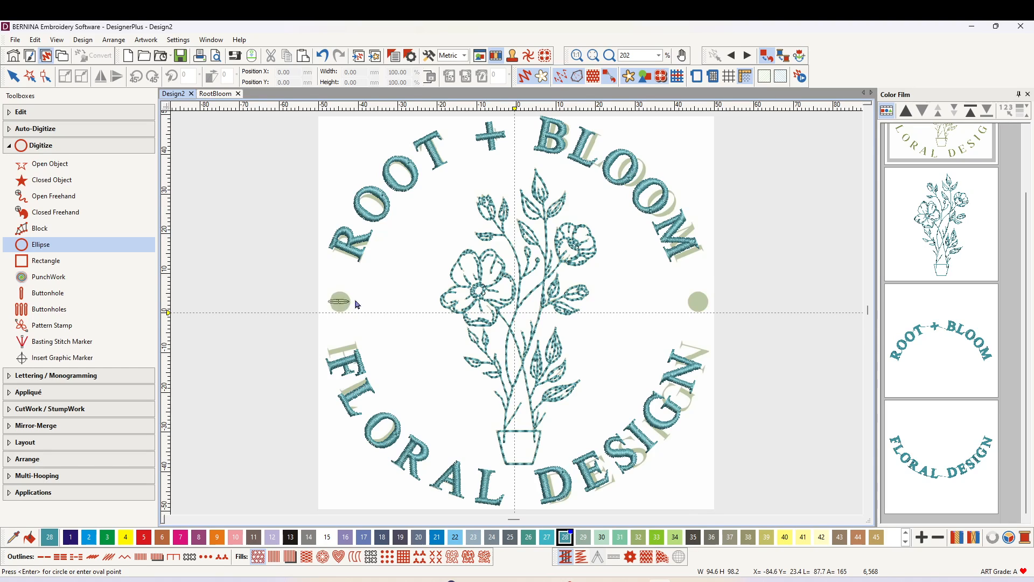
key("Return")
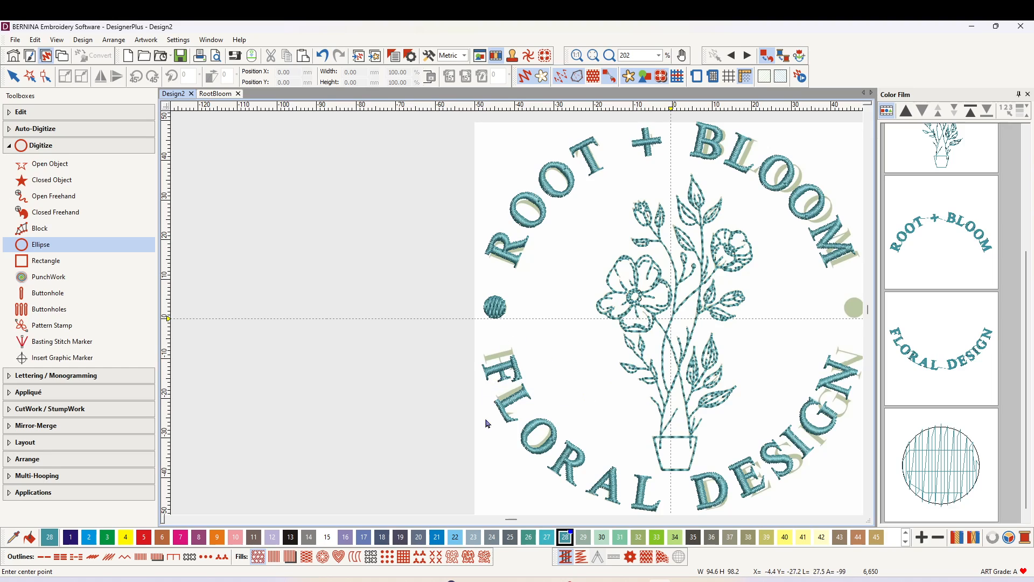
left_click(962, 478)
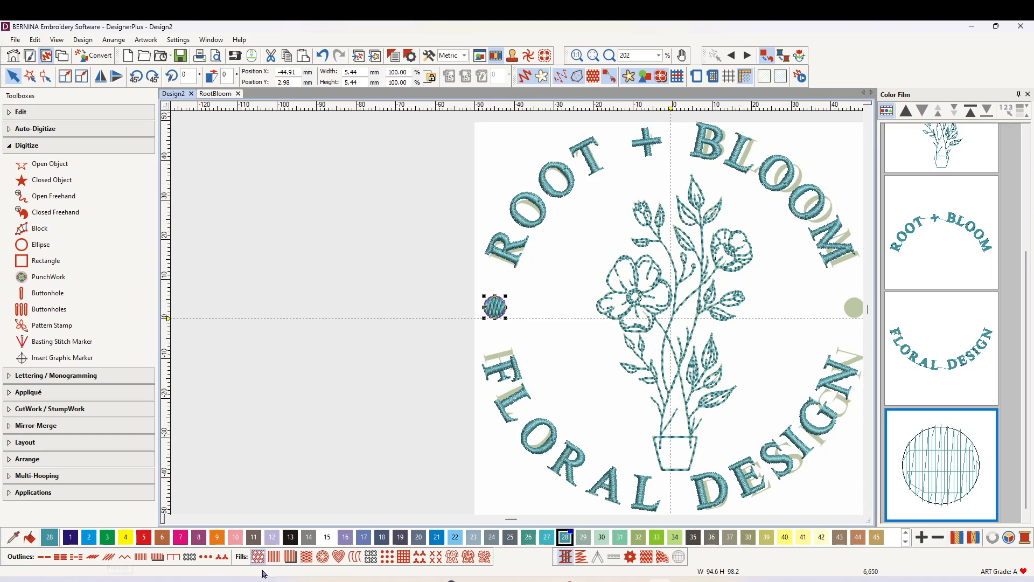
Change the left dot's fill to satin, set its first underlay type to Edge Walk and accept the effects.
left_click(275, 558)
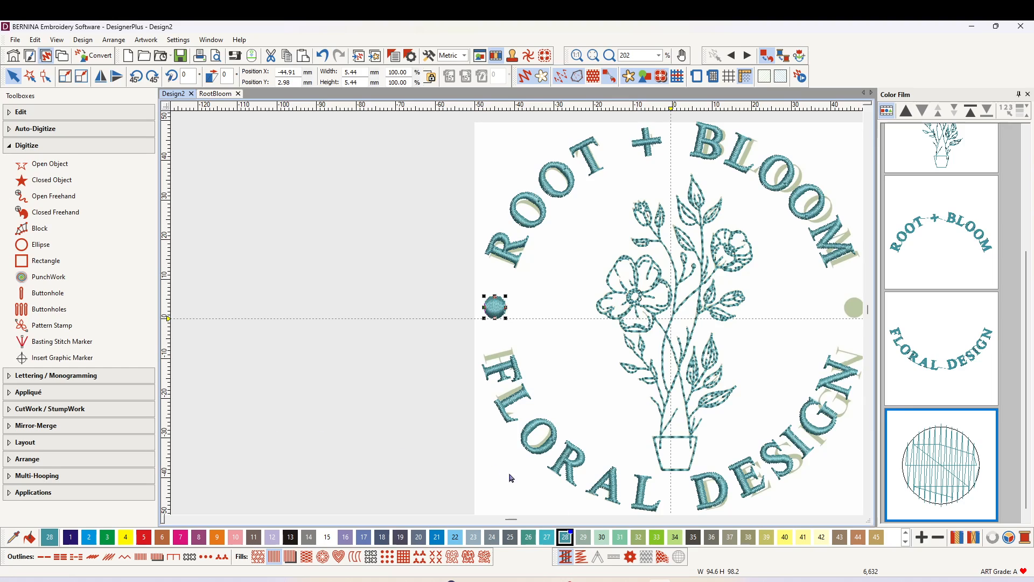
left_click(567, 561)
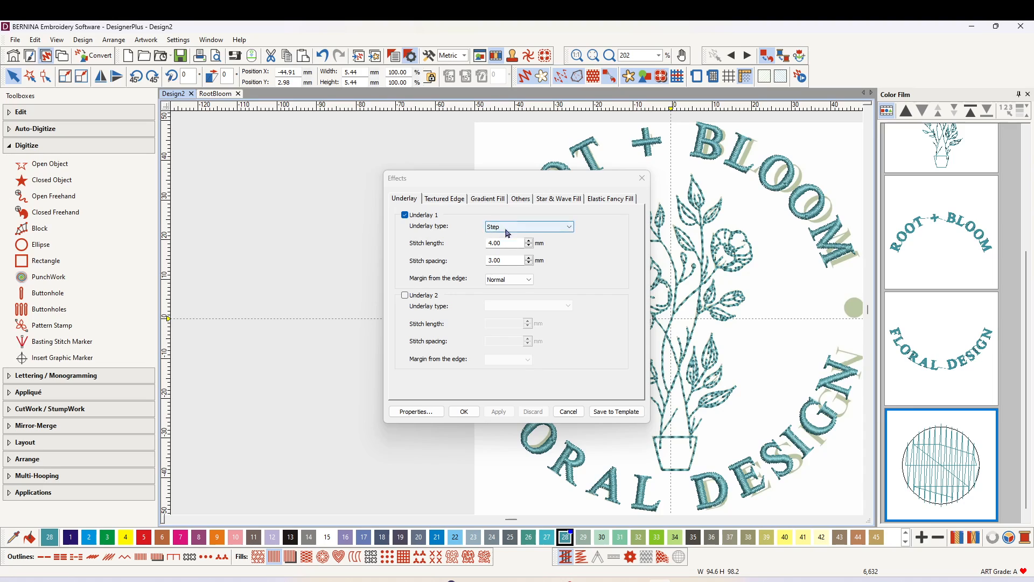
left_click(569, 226)
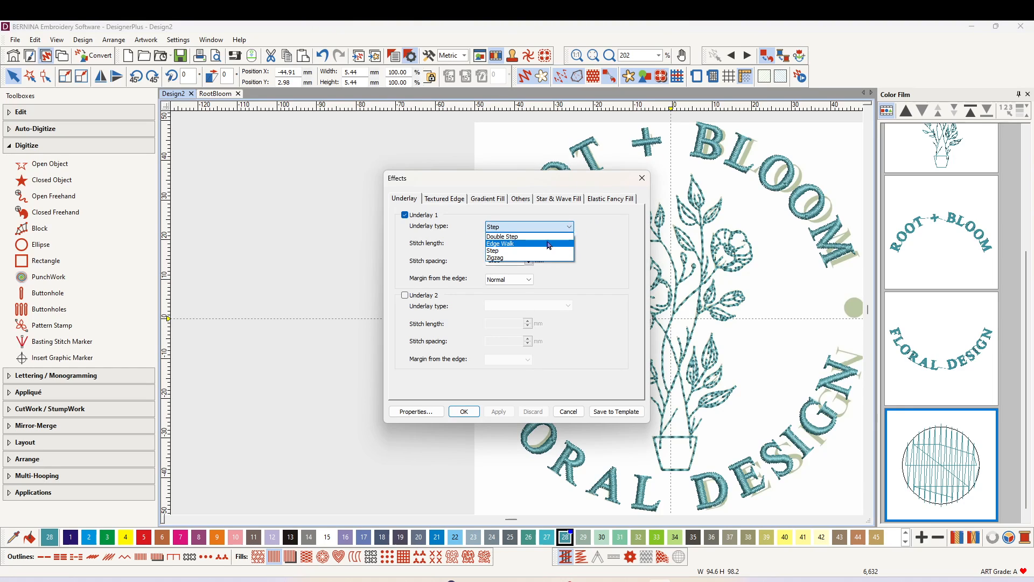
left_click(516, 244)
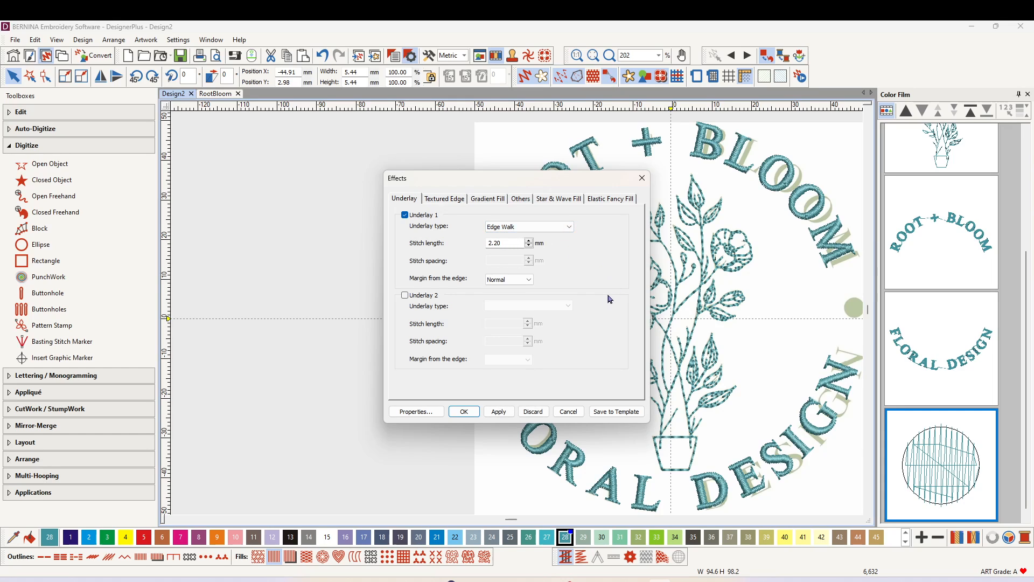
left_click(497, 413)
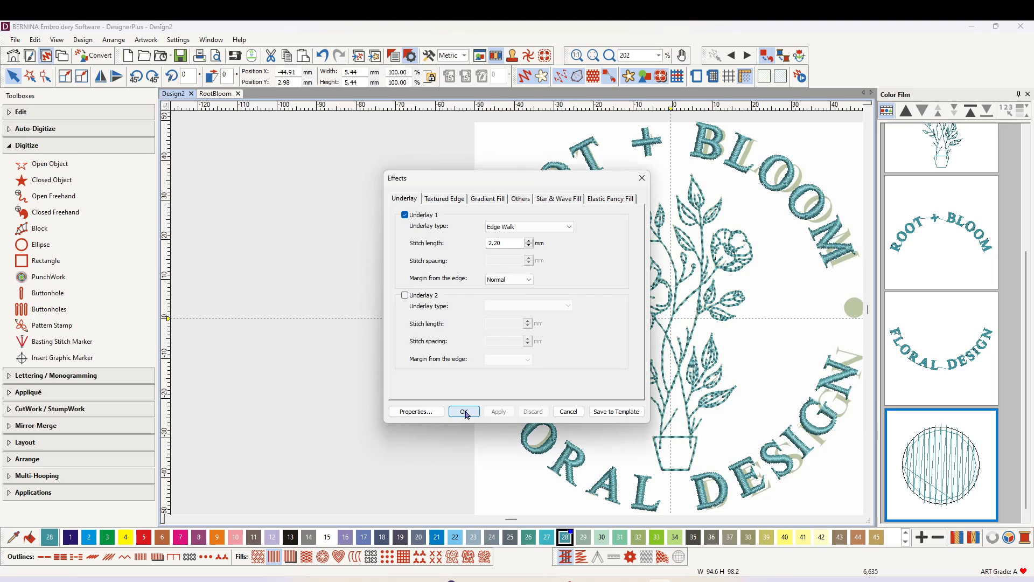
left_click(464, 411)
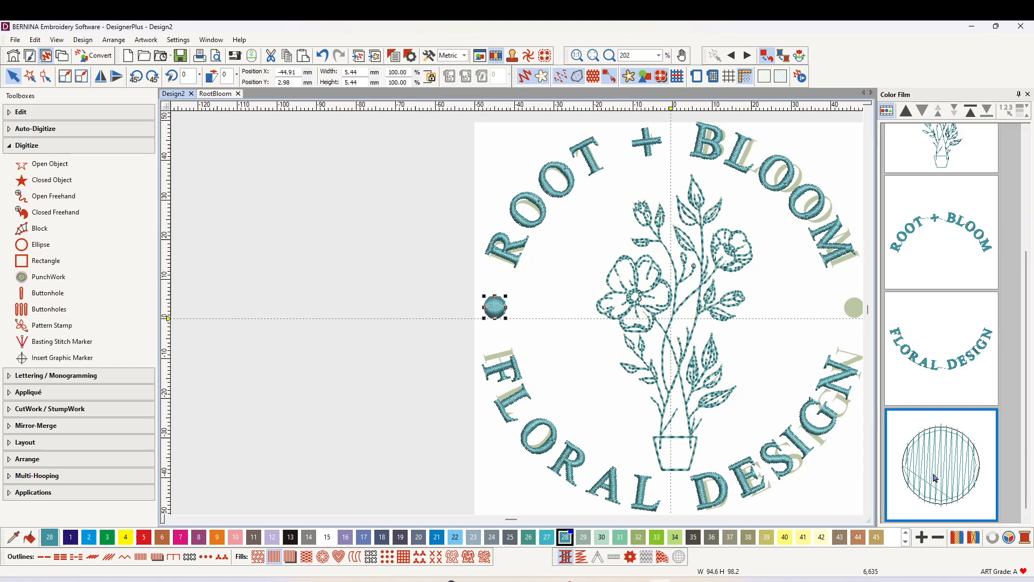
Mirror-merge the left dot horizontally about the design's vertical centre line to make a matching dot on the opposite side.
left_click(12, 145)
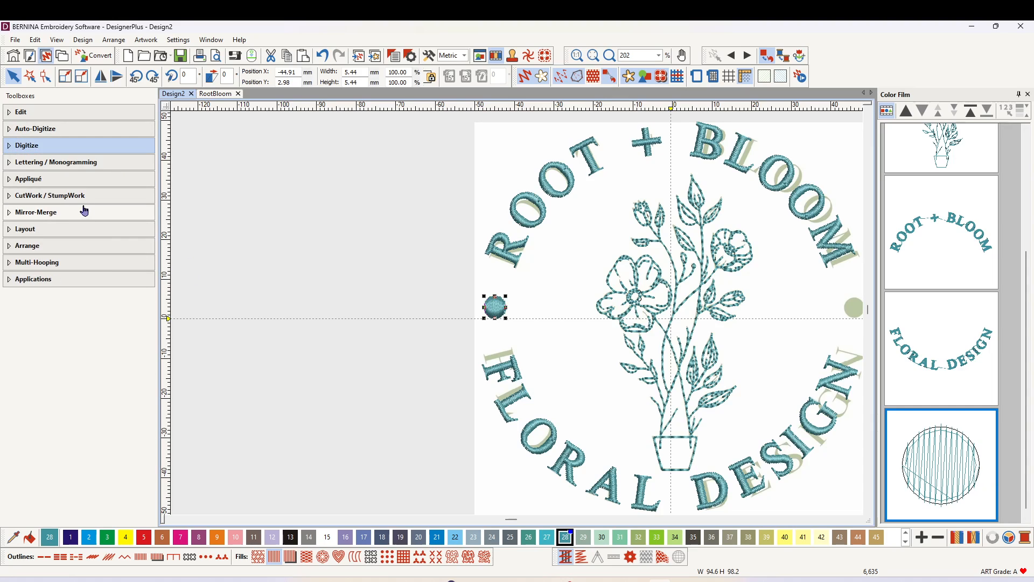
left_click(9, 213)
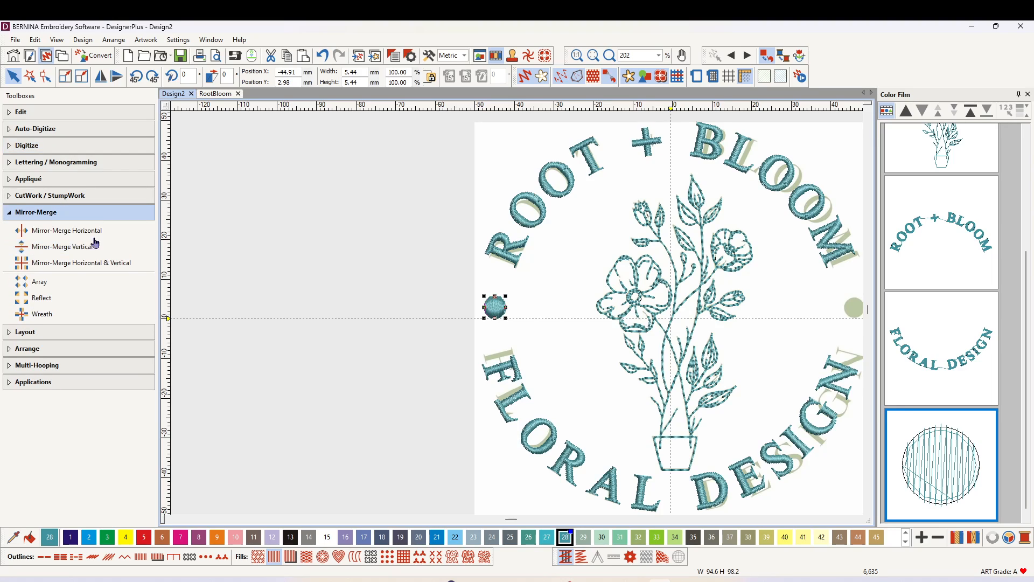
left_click(54, 234)
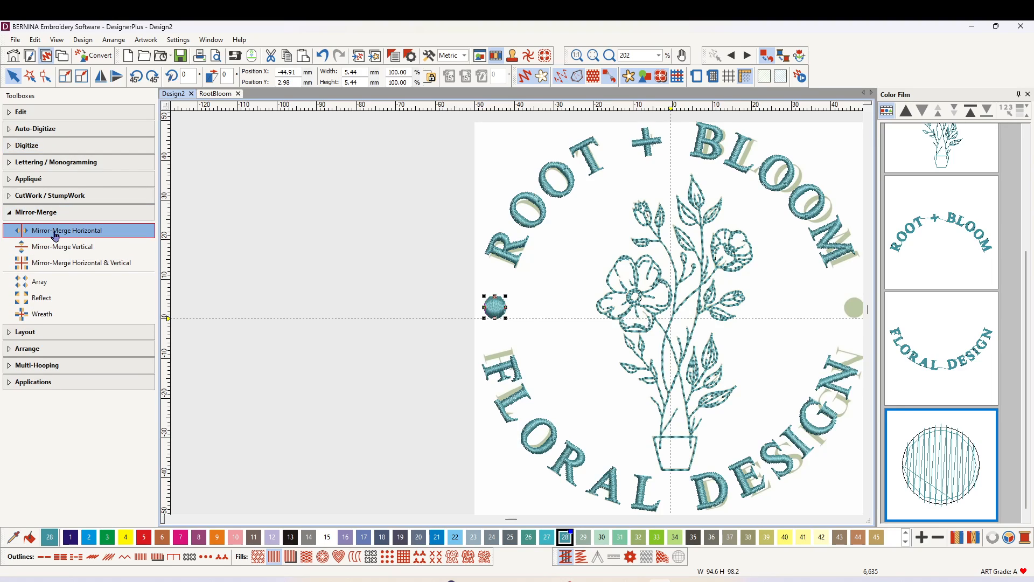
left_click(73, 236)
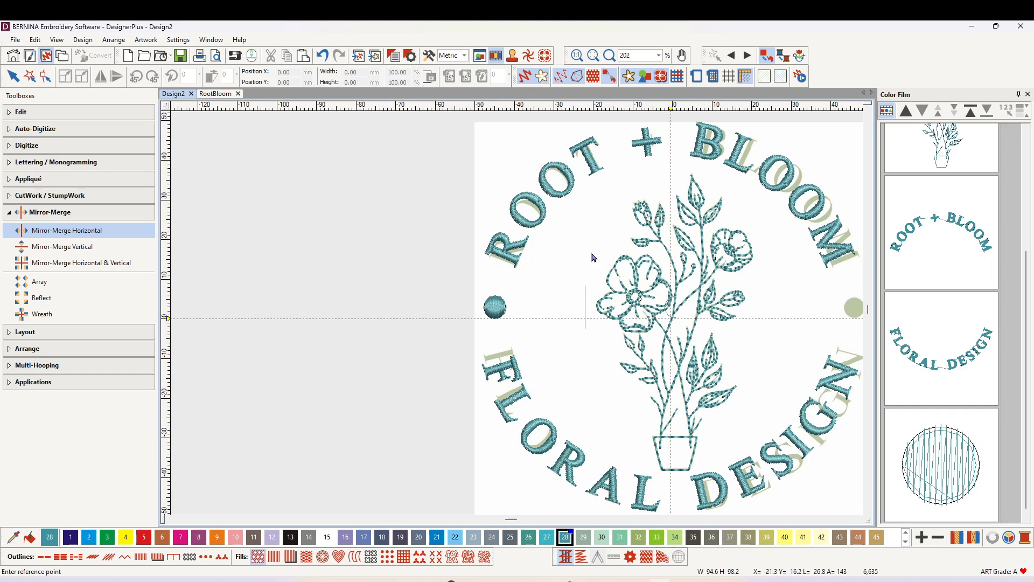
left_click(672, 263)
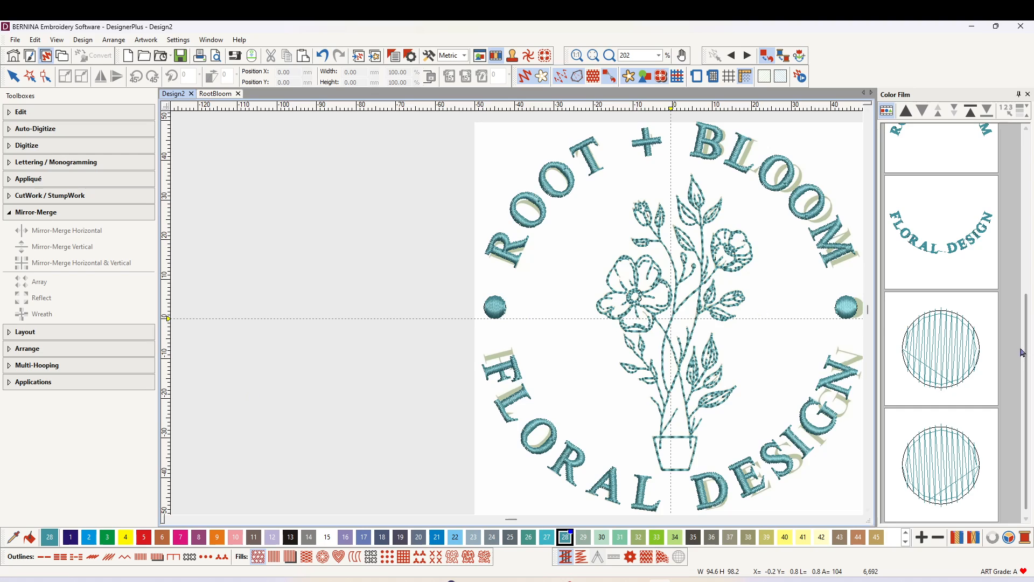
Select the background logo image in the design sequence and hide it, leaving only the stitching in view.
scroll(1016, 242, "up", 5)
left_click(951, 194)
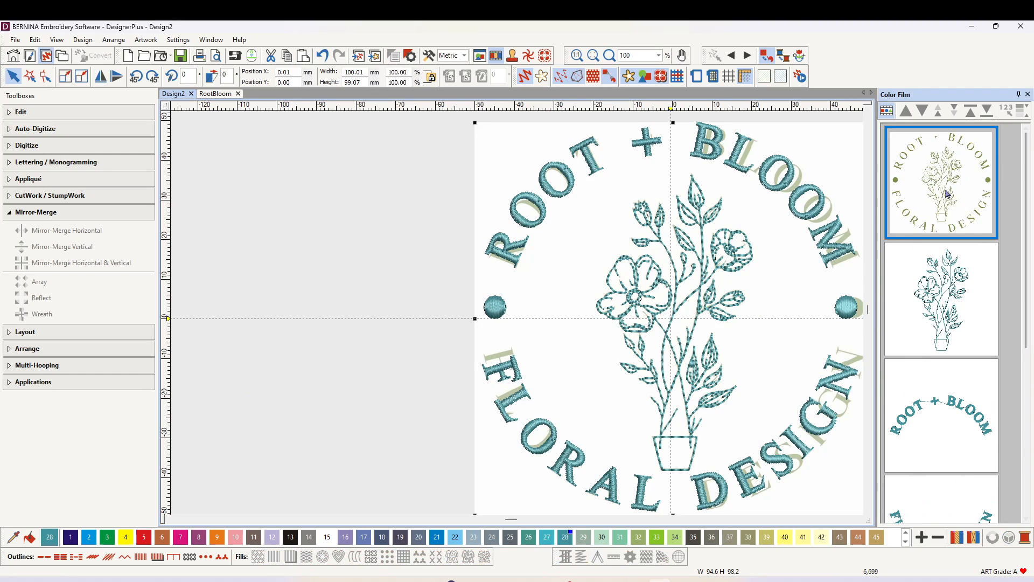
left_click(628, 76)
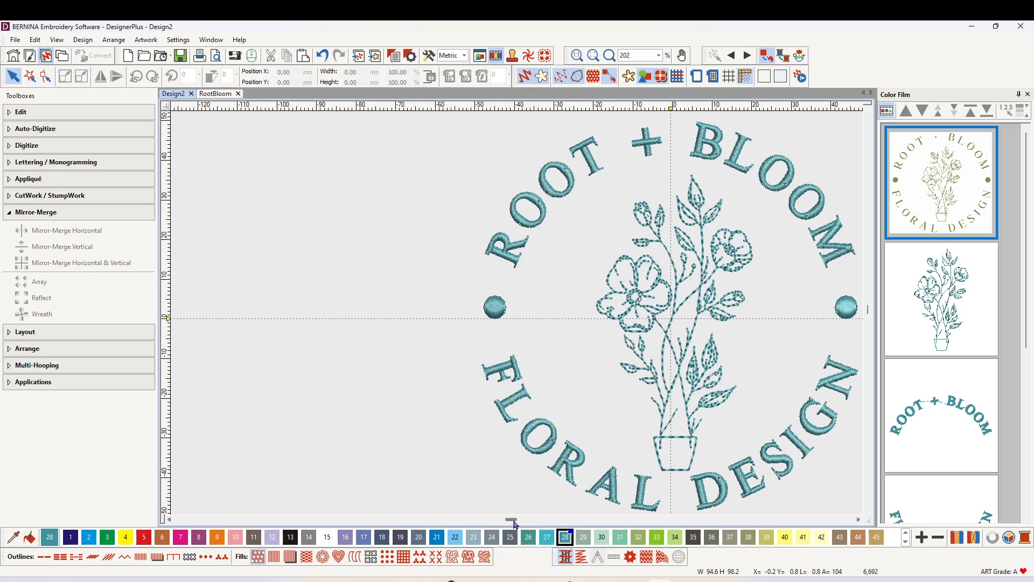
left_click_drag(514, 521, 813, 400)
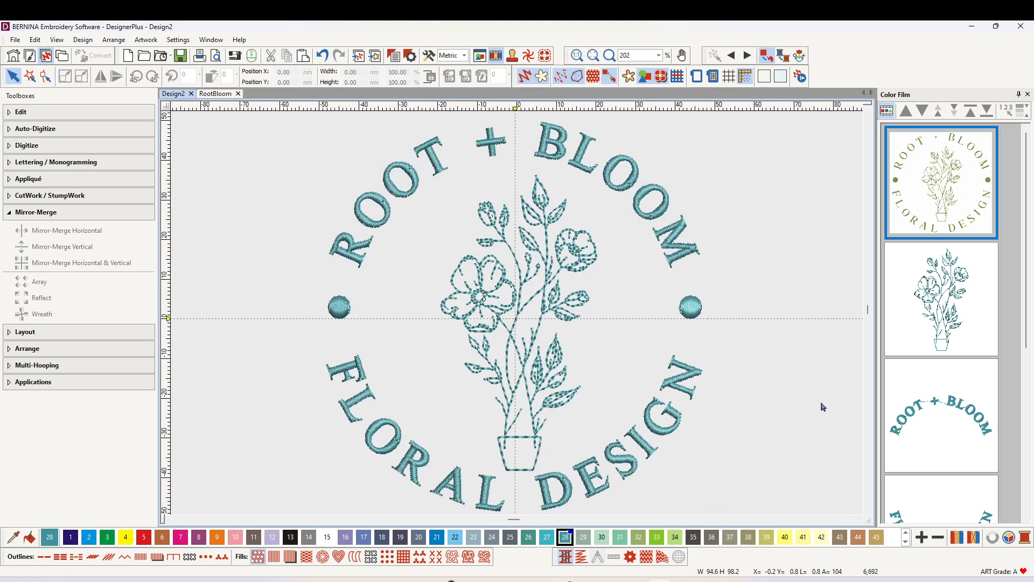